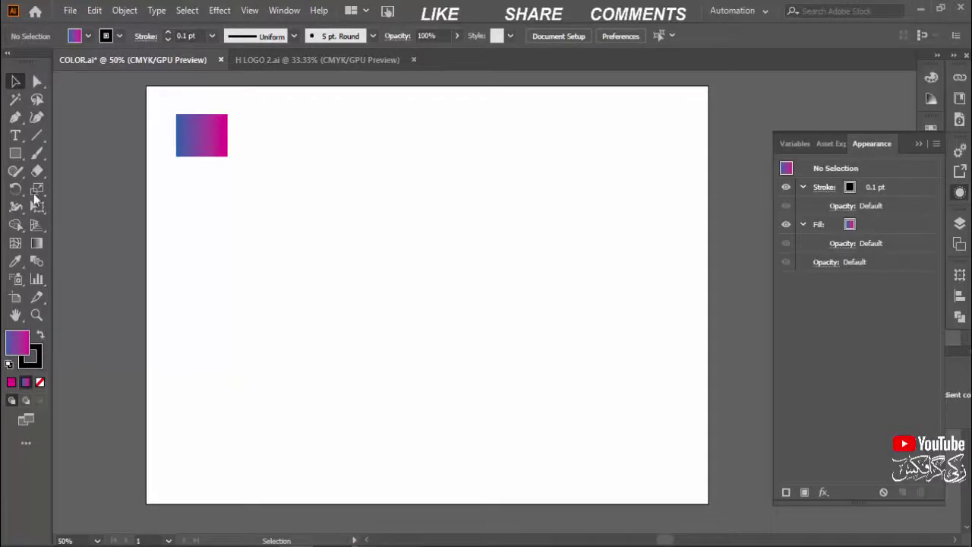
# Step: Switch to the Rectangle Tool, with the gradient square at the page's top-left
pyautogui.click(15, 153)
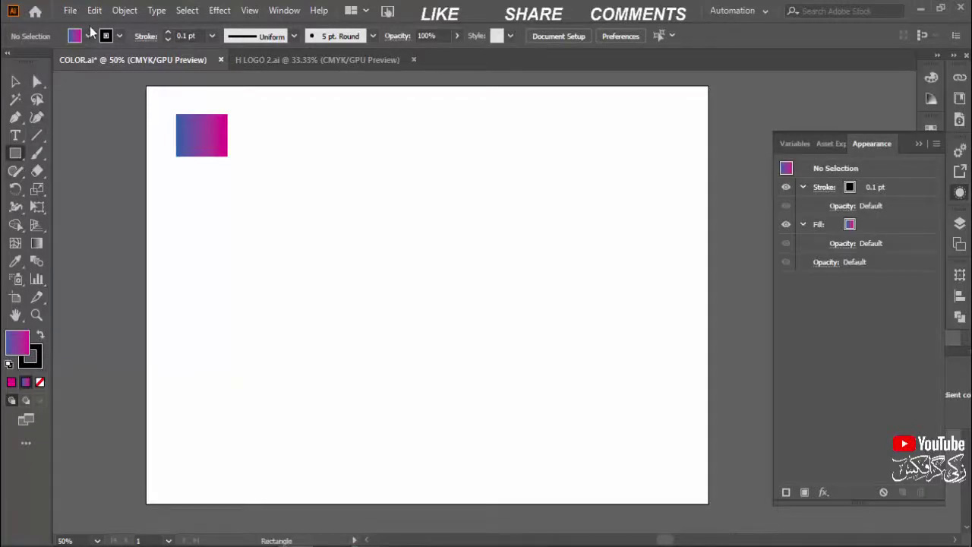
# Step: Draw a black rectangle about 19 × 79 mm and round two opposite corners to 21.07 mm
pyautogui.click(88, 36)
pyautogui.click(35, 64)
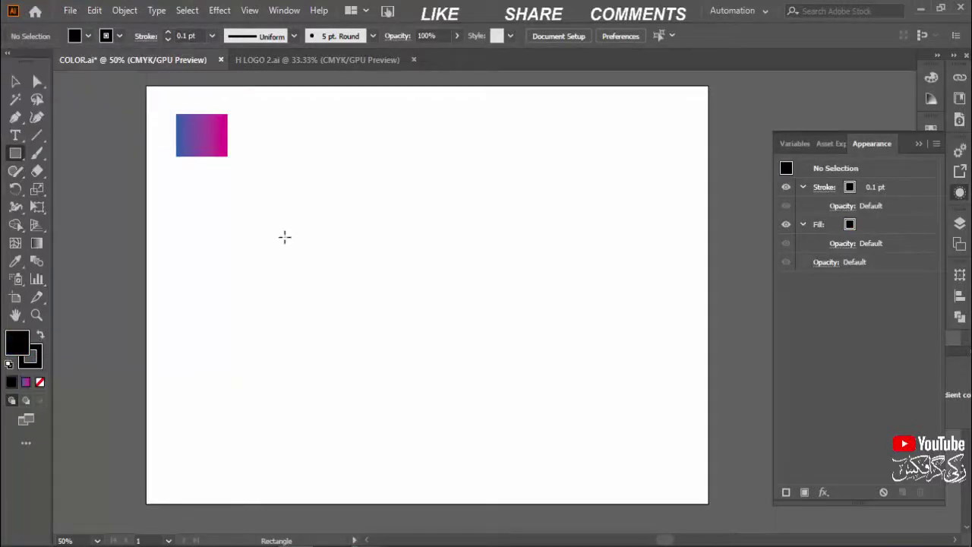
pyautogui.click(350, 282)
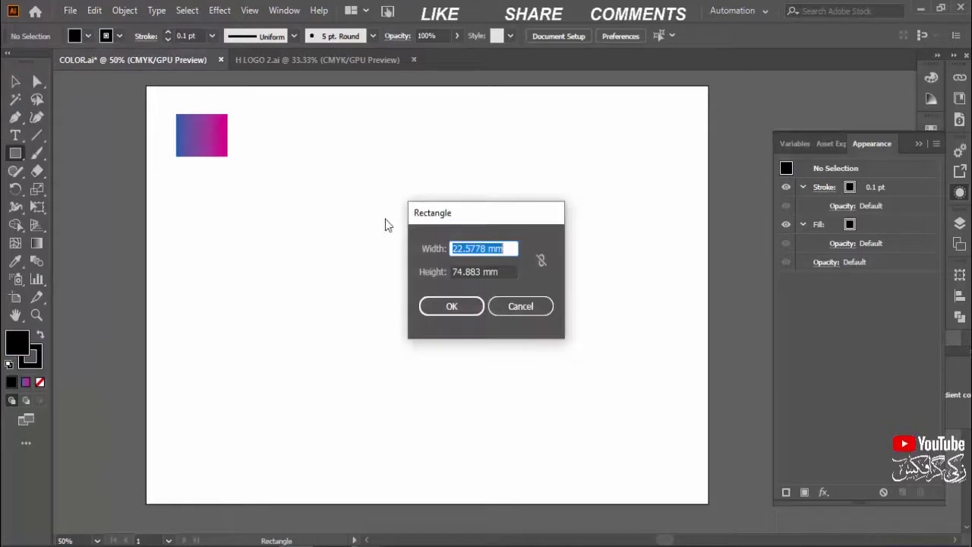
pyautogui.click(509, 308)
pyautogui.moveTo(361, 190)
pyautogui.mouseDown()
pyautogui.moveTo(410, 345)
pyautogui.moveTo(397, 347)
pyautogui.mouseUp()
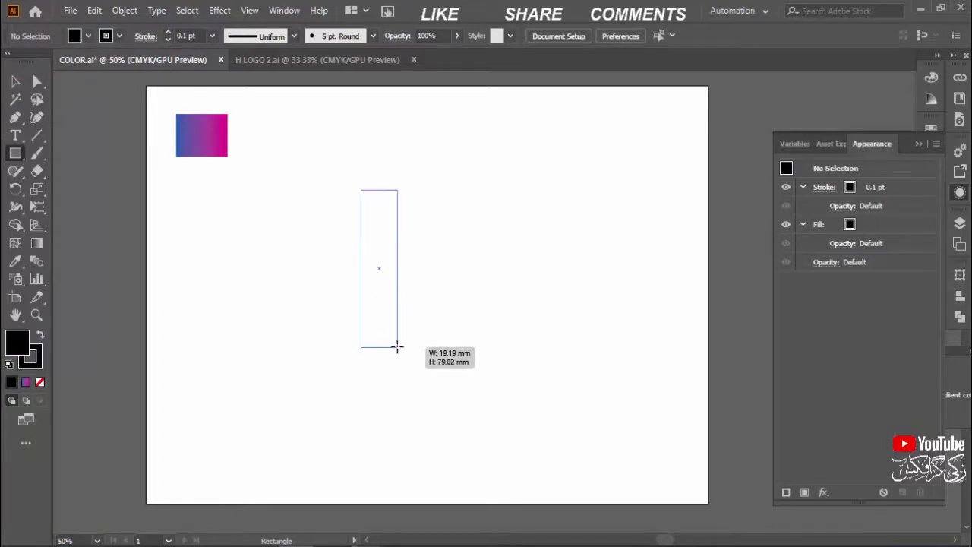
pyautogui.moveTo(396, 347); pyautogui.dragTo(401, 336)
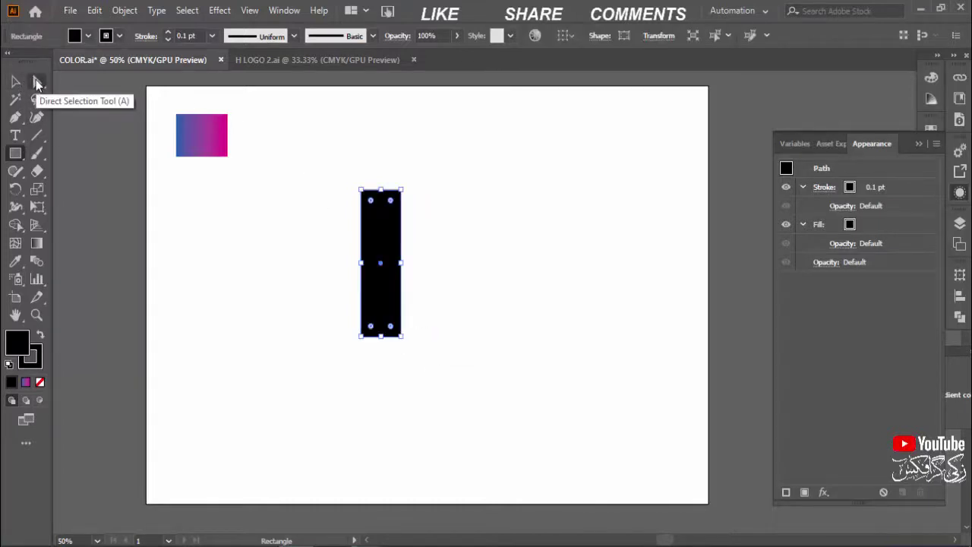
pyautogui.click(36, 80)
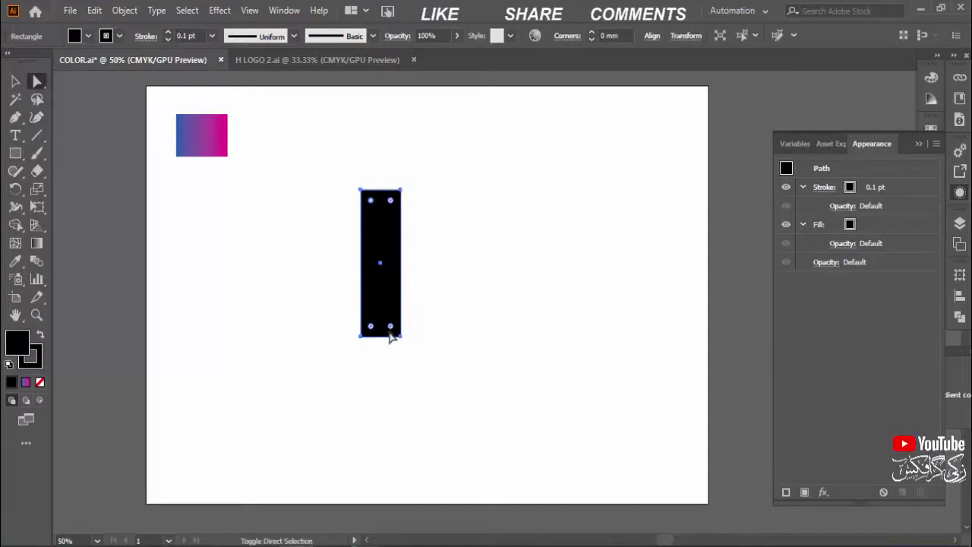
pyautogui.moveTo(393, 334); pyautogui.dragTo(404, 245)
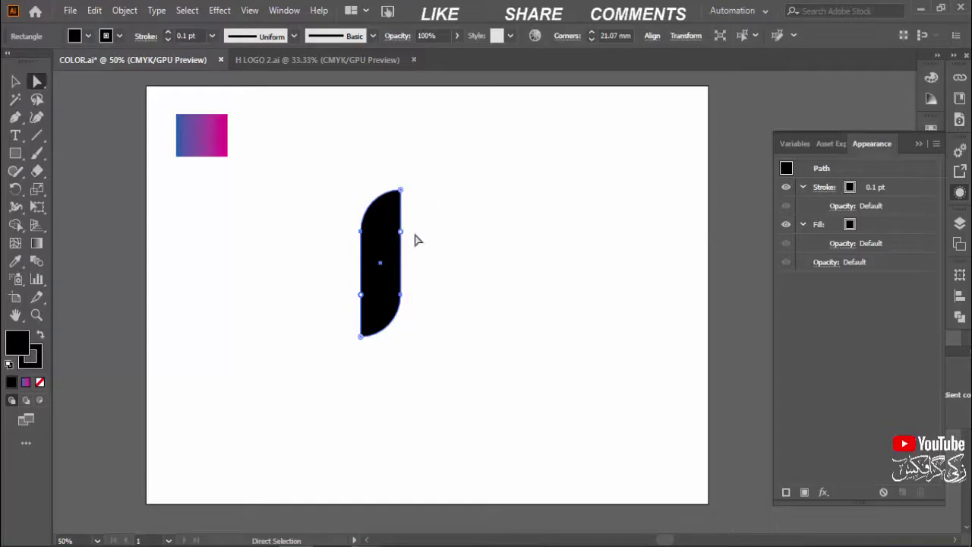
# Step: Try placing a plain copy of the leaf piece to its right, then undo it
pyautogui.click(17, 80)
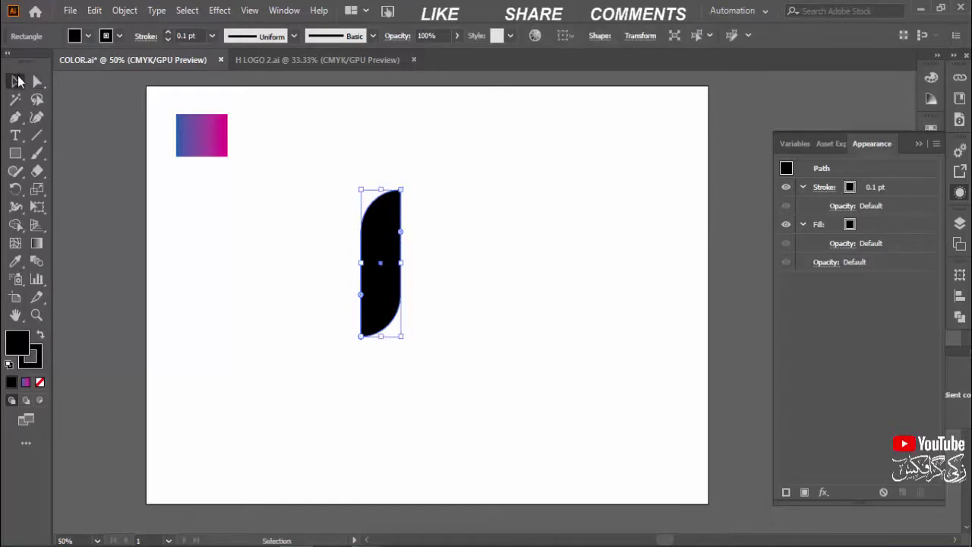
pyautogui.click(488, 265)
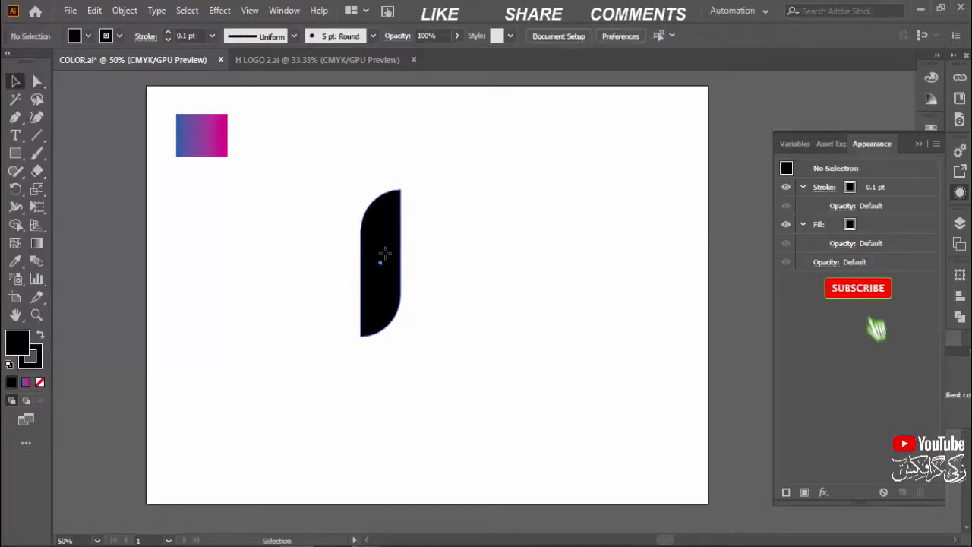
pyautogui.click(383, 257)
pyautogui.moveTo(393, 249); pyautogui.dragTo(423, 247)
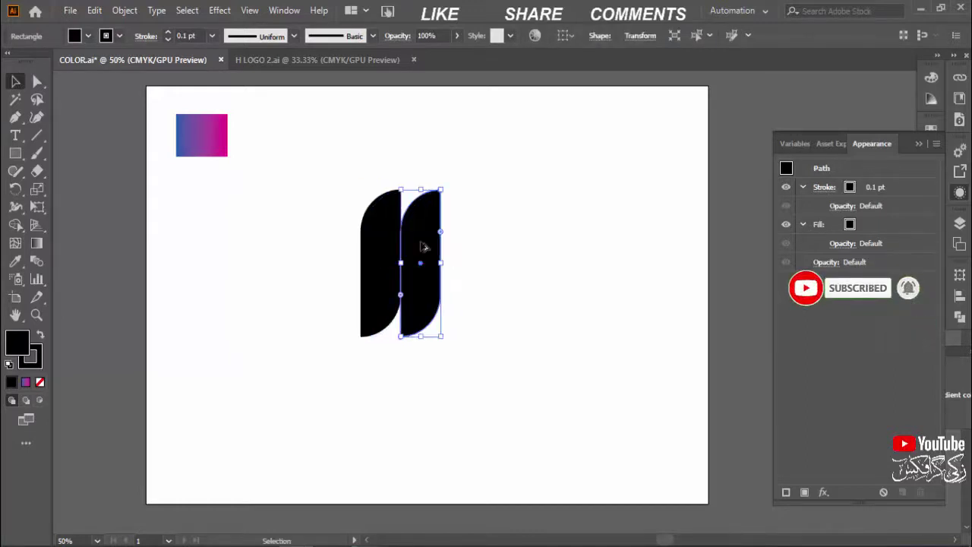
pyautogui.click(532, 261)
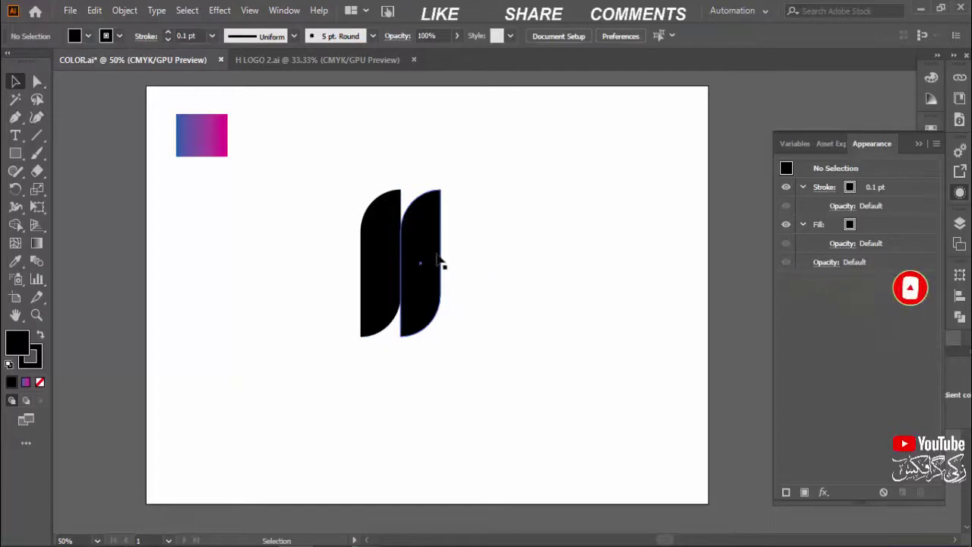
pyautogui.hotkey('ctrl', 'z')
# Step: Reflect a vertical copy of the leaf piece and set it beside the original
pyautogui.click(376, 260)
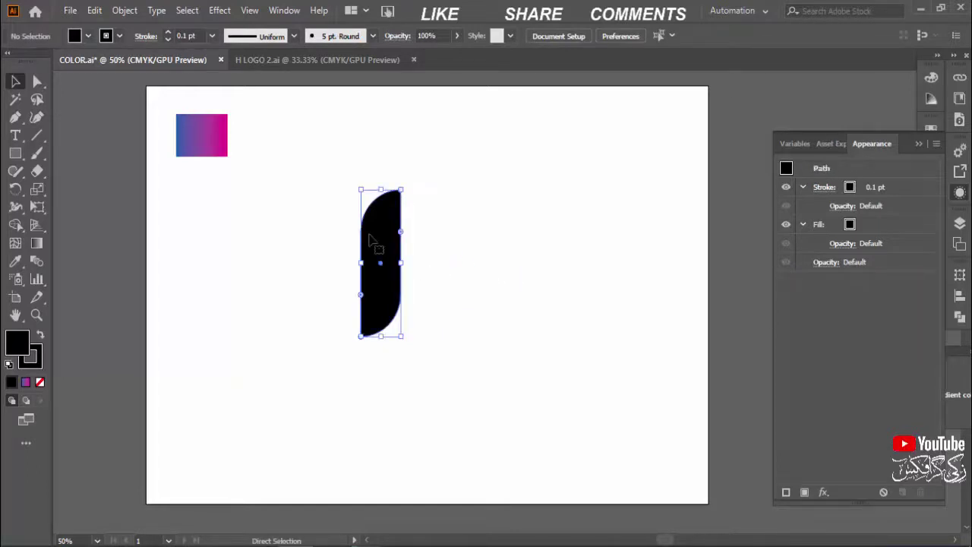
pyautogui.rightClick(368, 218)
pyautogui.moveTo(441, 452)
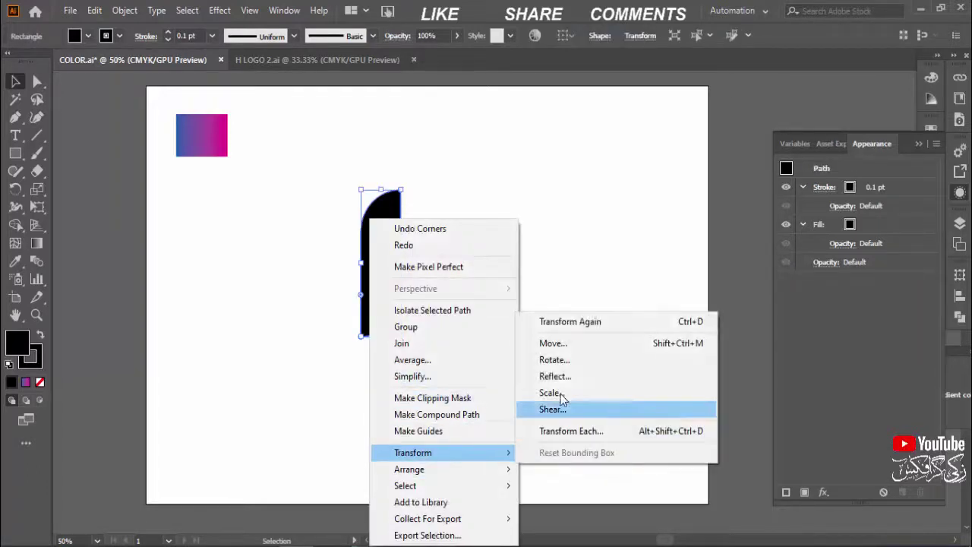
pyautogui.click(562, 381)
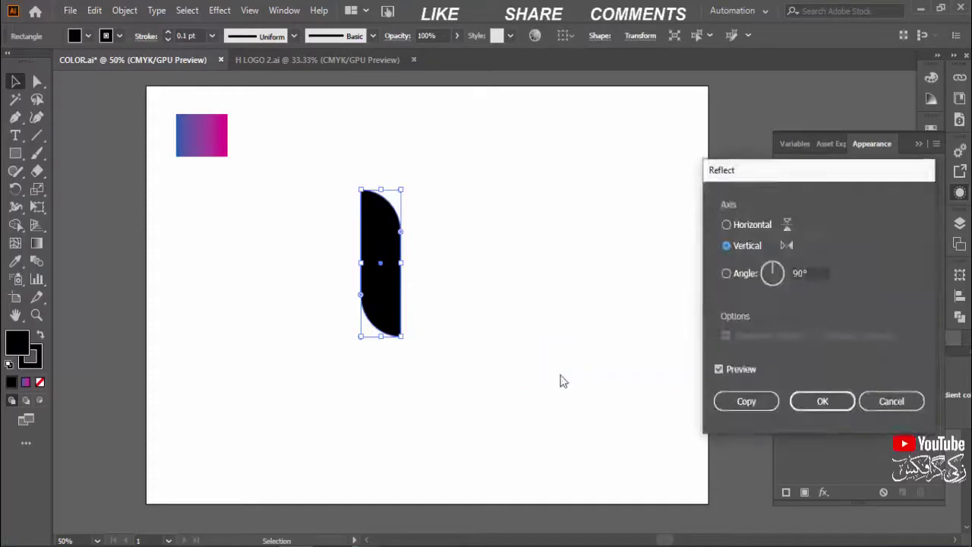
pyautogui.click(736, 400)
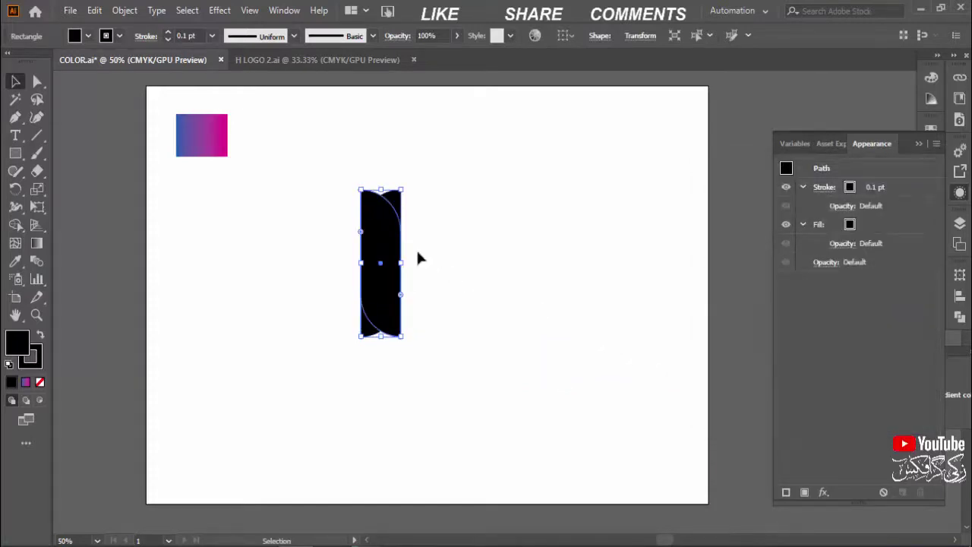
pyautogui.moveTo(383, 243); pyautogui.dragTo(425, 243)
pyautogui.click(486, 241)
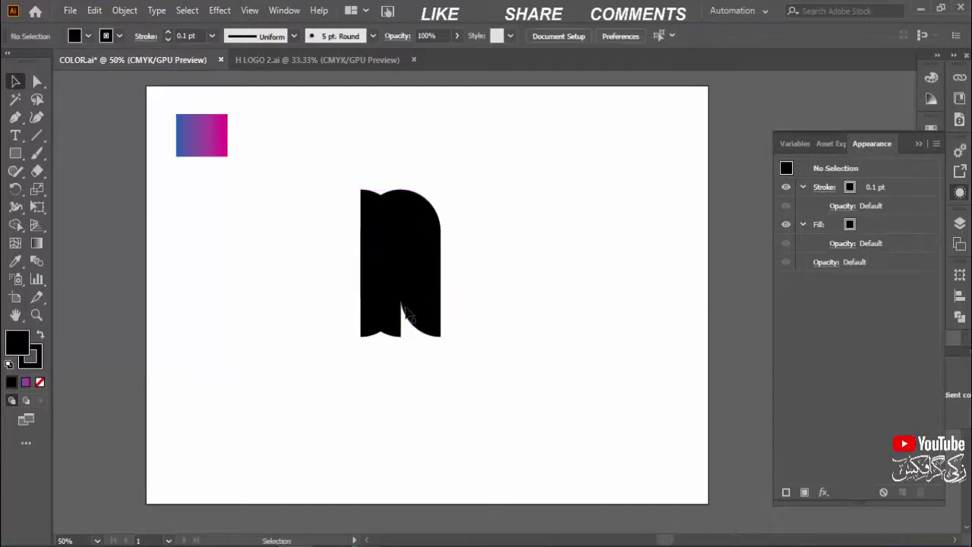
pyautogui.click(399, 334)
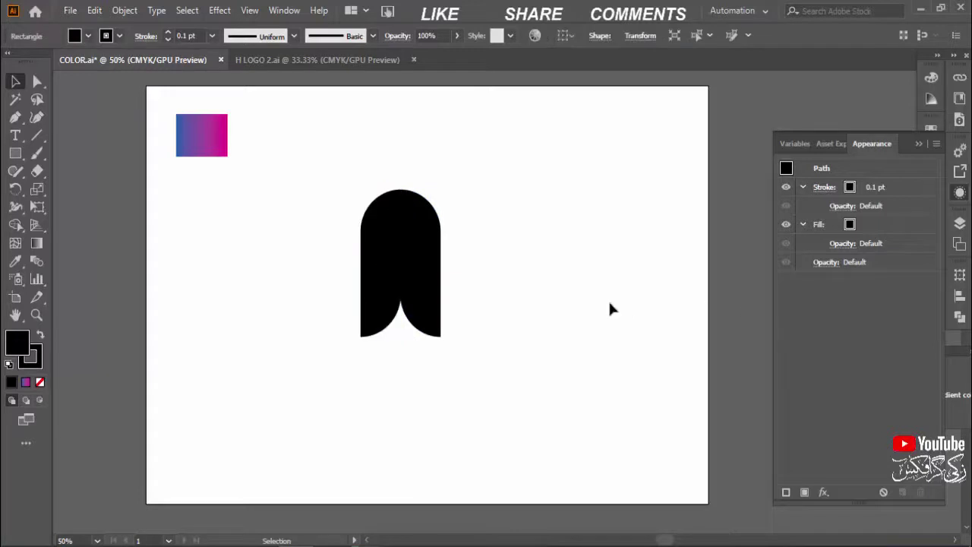
# Step: Duplicate both arch halves to the right to form an M
pyautogui.moveTo(266, 251); pyautogui.dragTo(543, 341)
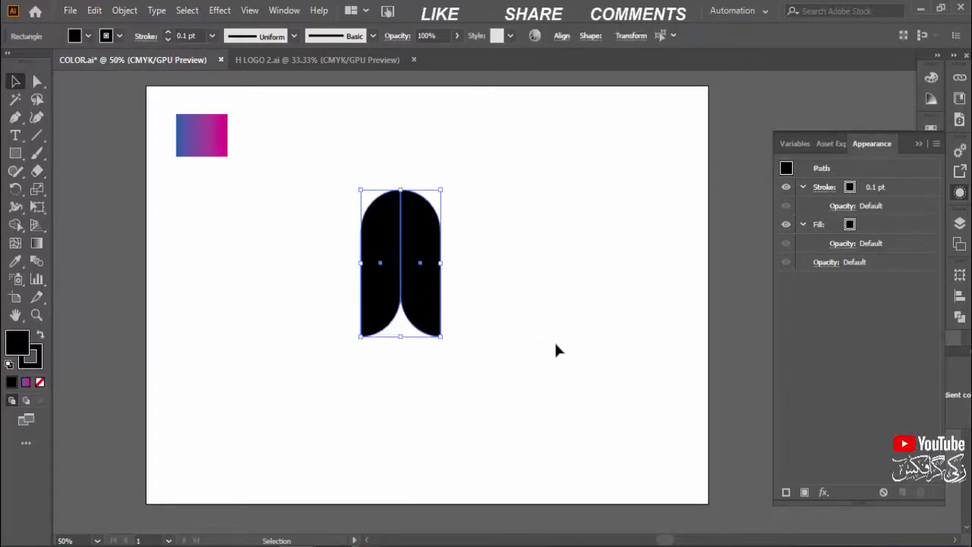
pyautogui.moveTo(426, 303); pyautogui.dragTo(507, 310)
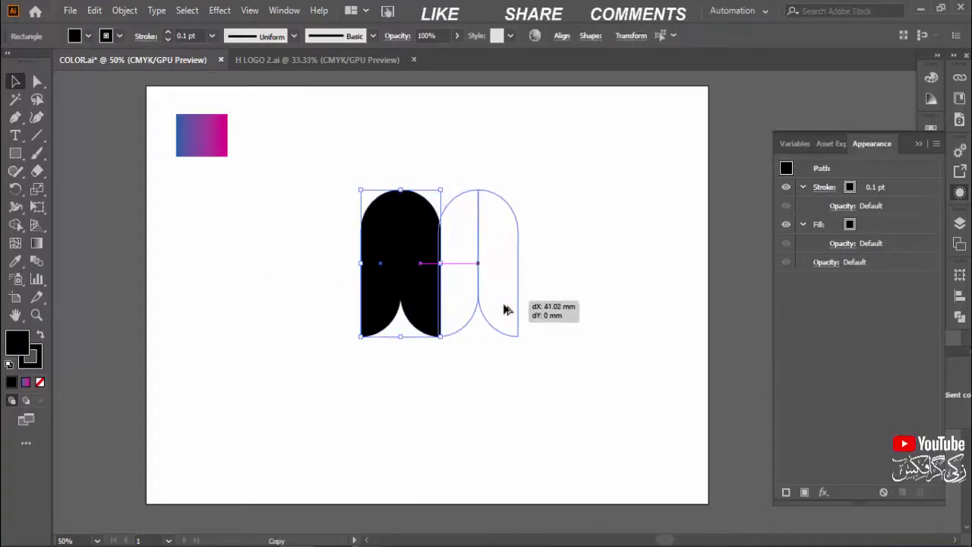
pyautogui.click(611, 302)
# Step: Top-align all four pieces of the M and deselect
pyautogui.moveTo(595, 249); pyautogui.dragTo(279, 336)
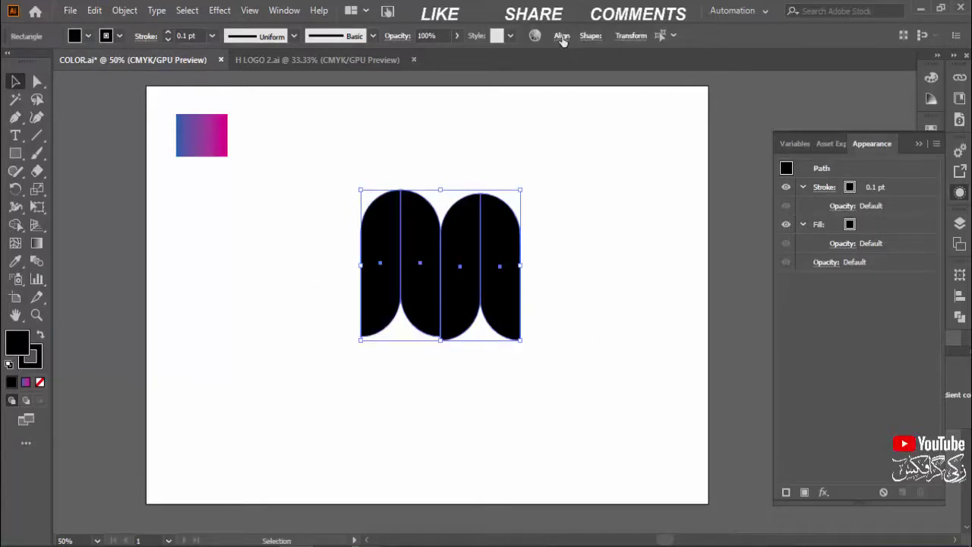
pyautogui.click(561, 36)
pyautogui.click(508, 79)
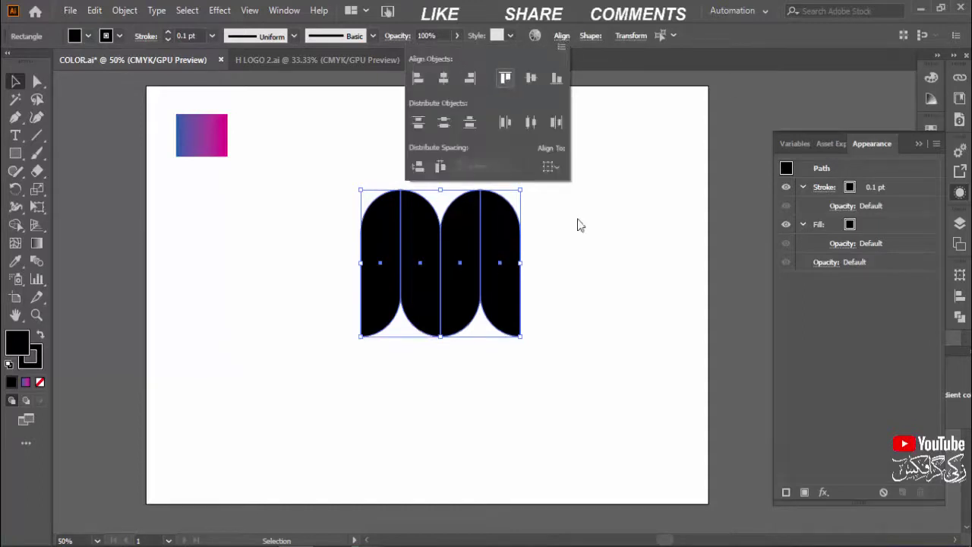
pyautogui.click(575, 215)
pyautogui.click(372, 165)
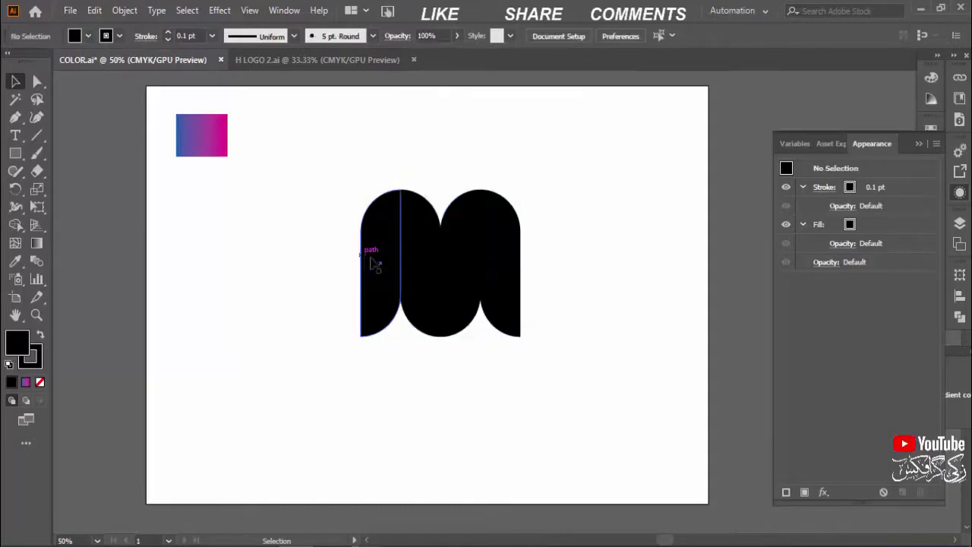
# Step: Eyedrop the square's blue-to-magenta gradient onto the M's first two pieces
pyautogui.click(384, 266)
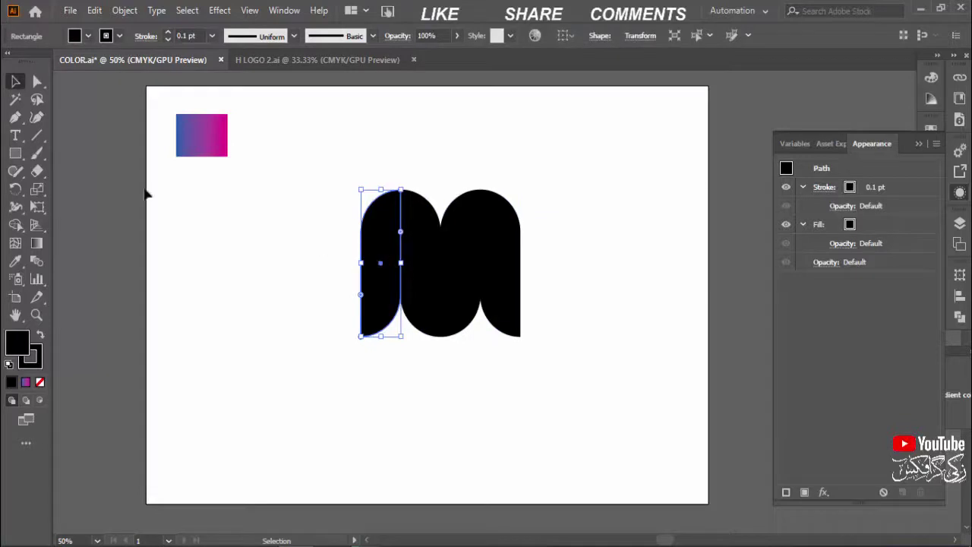
pyautogui.click(21, 260)
pyautogui.click(188, 147)
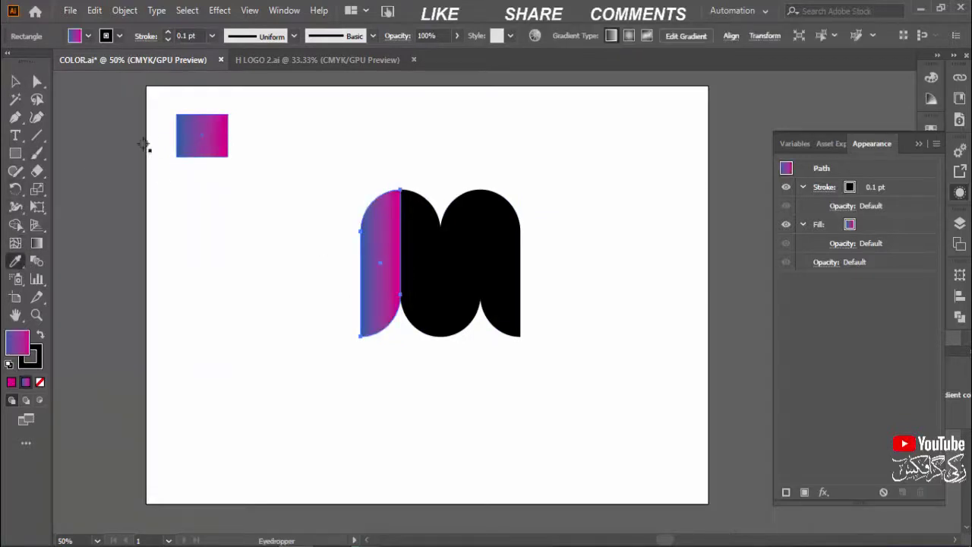
pyautogui.click(15, 81)
pyautogui.click(425, 251)
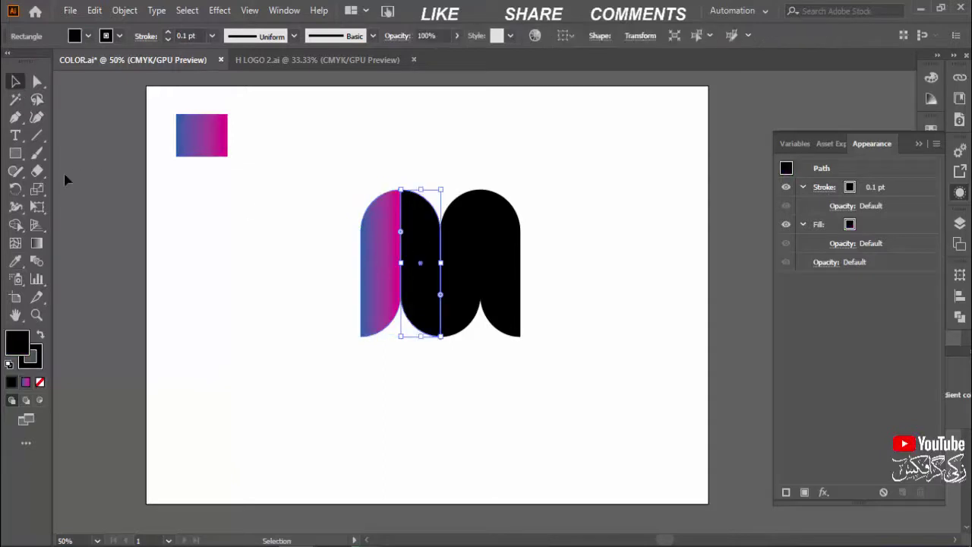
pyautogui.click(15, 260)
pyautogui.click(199, 150)
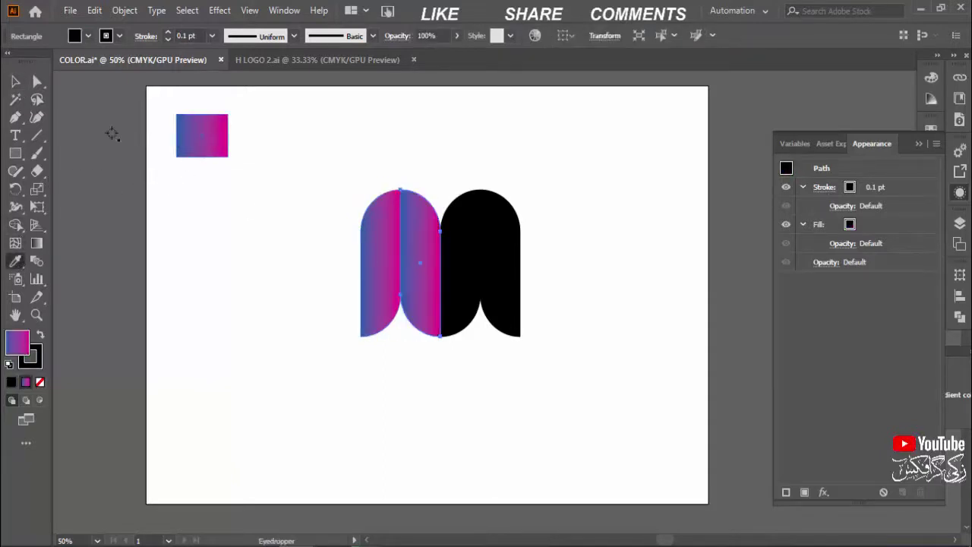
pyautogui.click(19, 83)
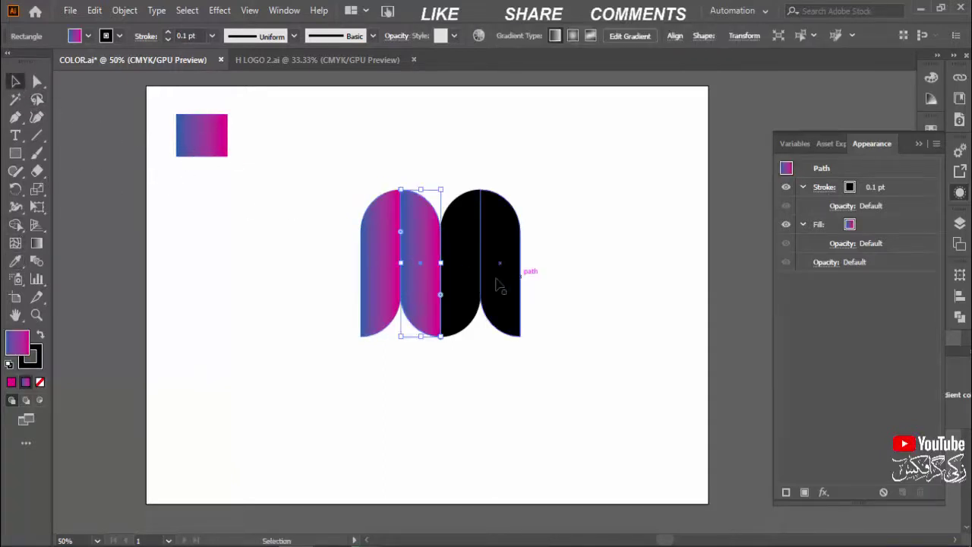
# Step: Eyedrop the same gradient onto the third and rightmost pieces, replacing their black fills
pyautogui.click(461, 276)
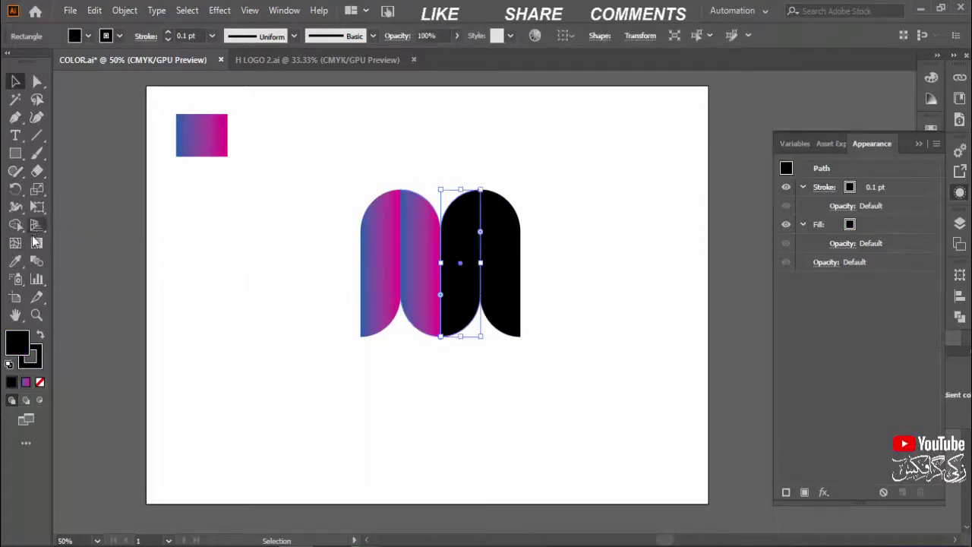
pyautogui.click(16, 260)
pyautogui.click(189, 136)
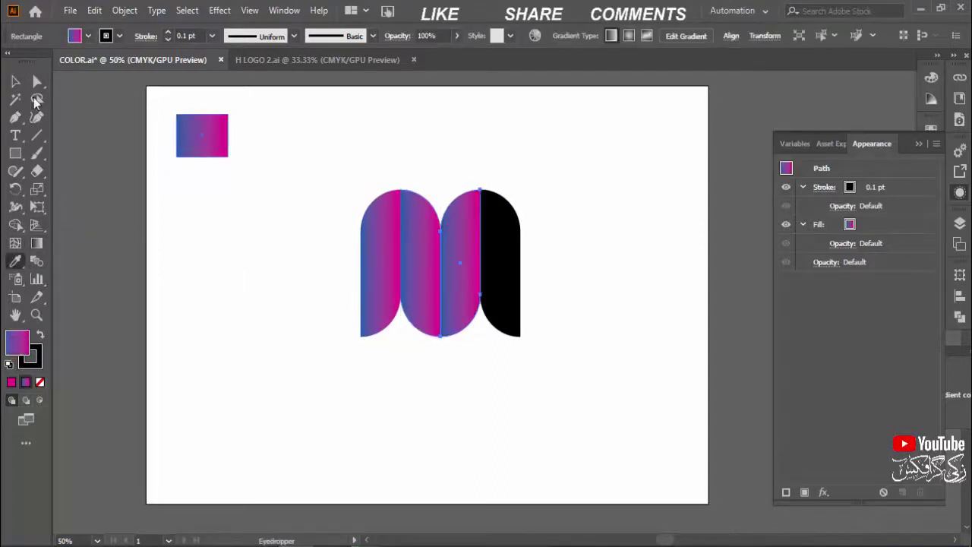
pyautogui.press('v')
pyautogui.click(504, 249)
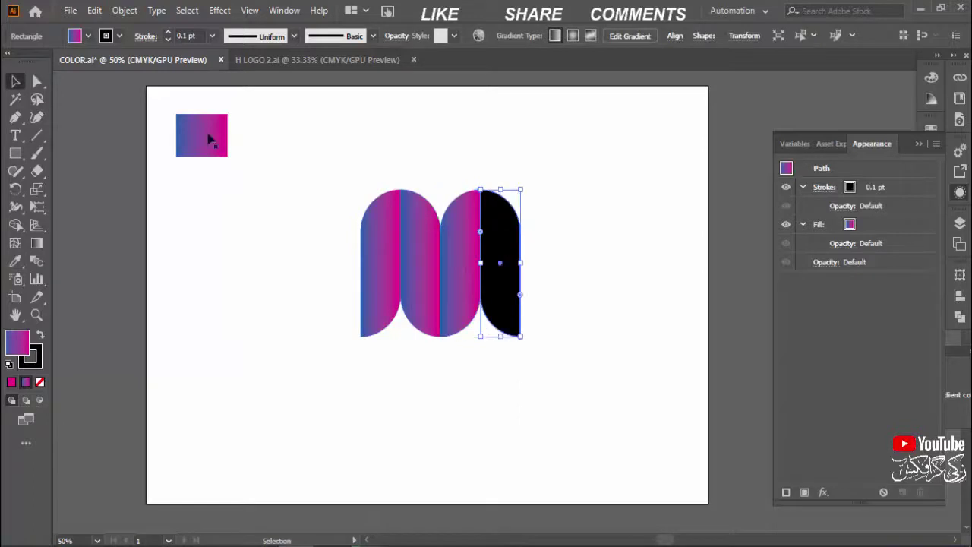
pyautogui.click(15, 261)
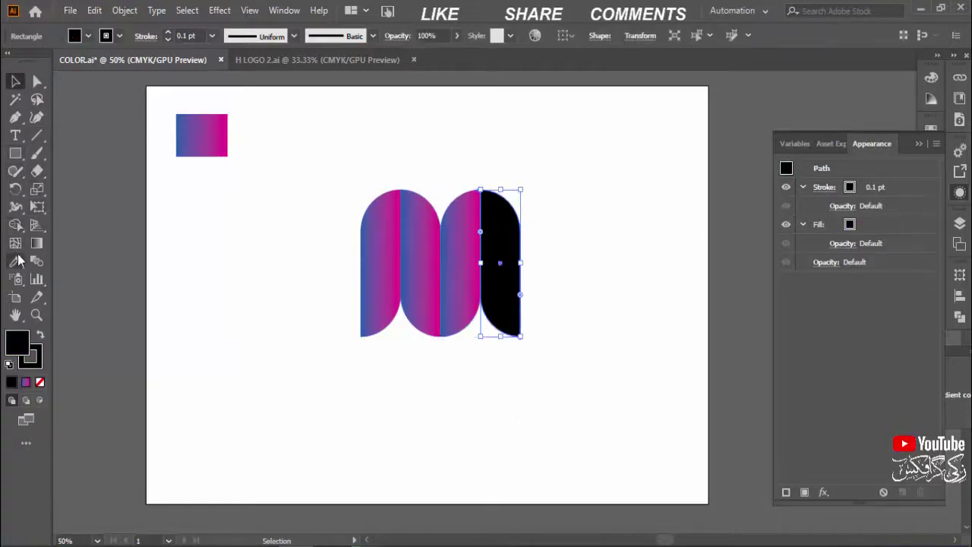
pyautogui.click(184, 135)
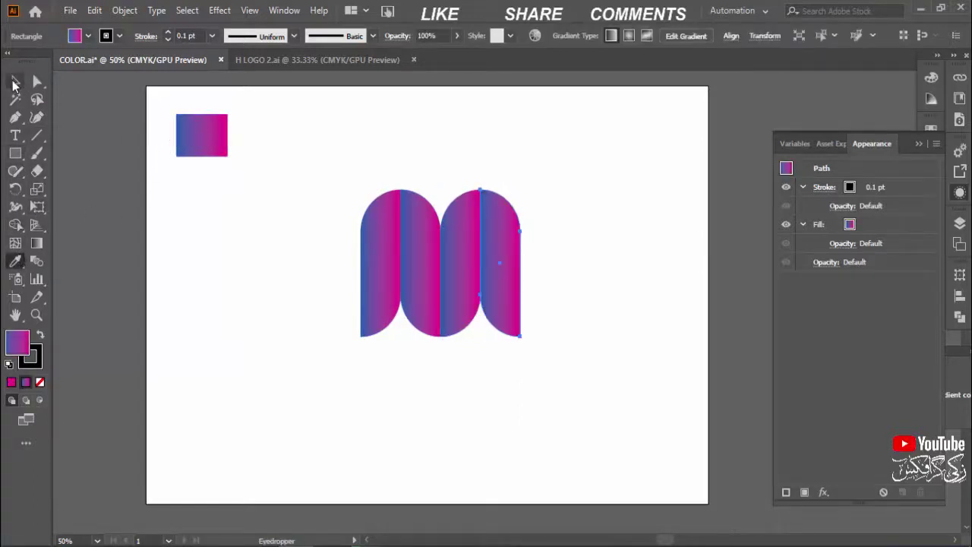
pyautogui.press('v')
pyautogui.click(321, 286)
pyautogui.click(367, 292)
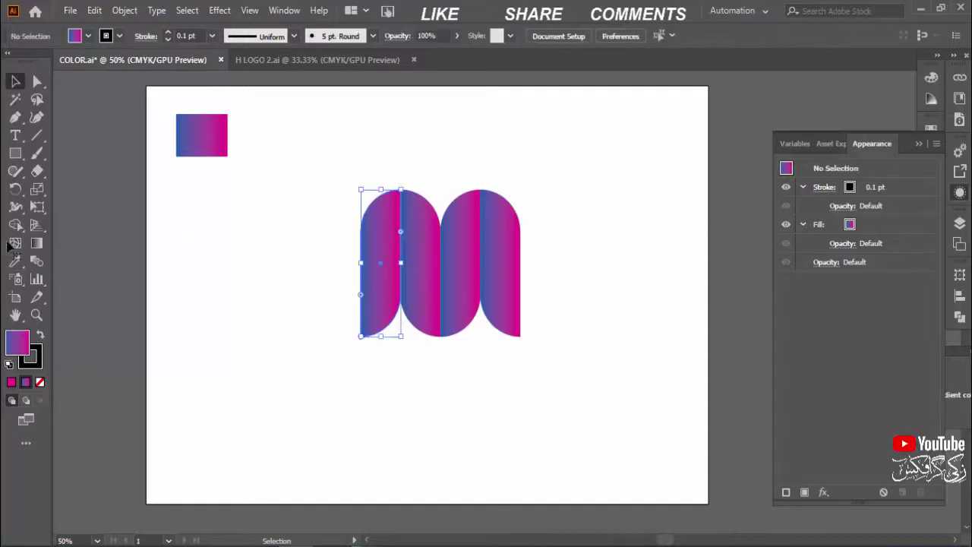
# Step: Angle the left piece's gradient nearly vertical and tilt the second piece's diagonally, pink at top
pyautogui.click(36, 243)
pyautogui.moveTo(375, 232)
pyautogui.mouseDown()
pyautogui.moveTo(389, 304)
pyautogui.moveTo(383, 222)
pyautogui.mouseUp()
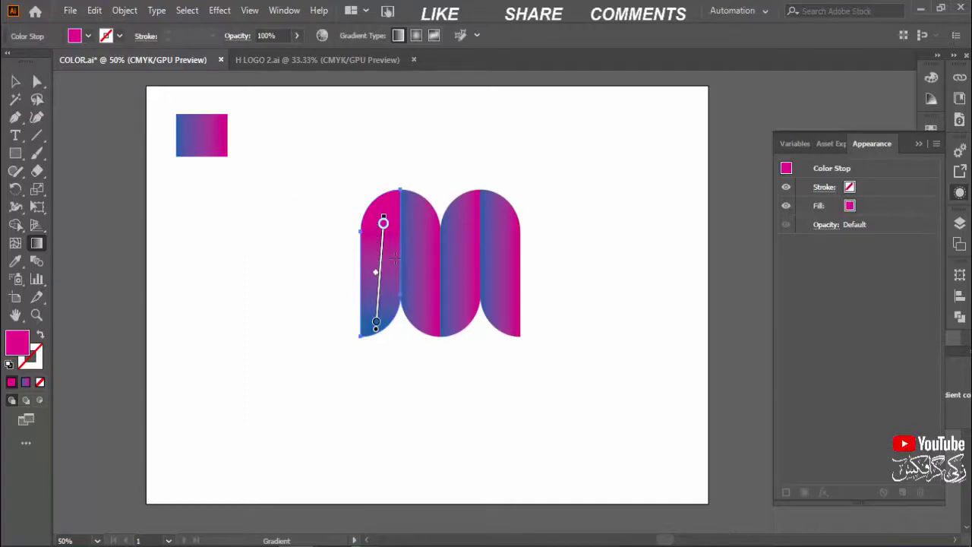
pyautogui.press('v')
pyautogui.click(426, 262)
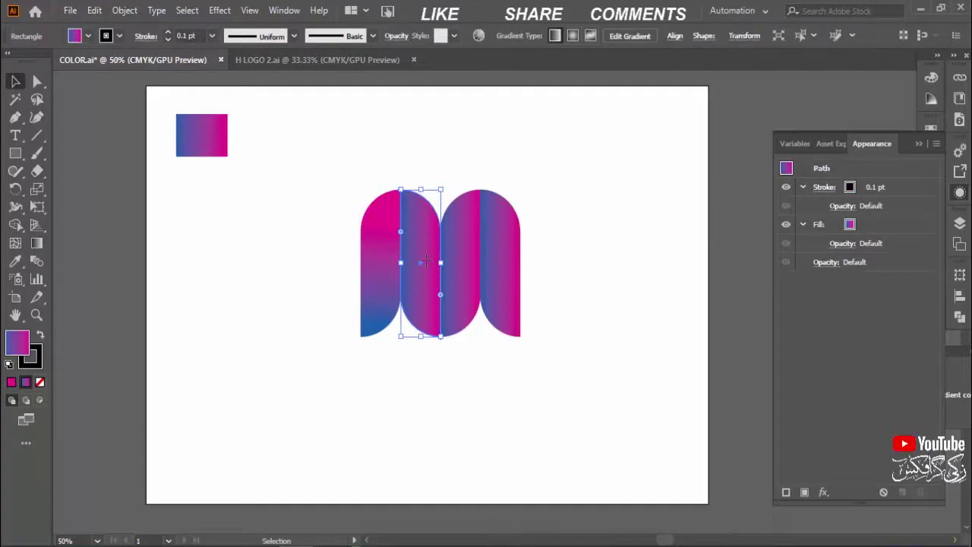
pyautogui.press('g')
pyautogui.moveTo(411, 228); pyautogui.dragTo(430, 300)
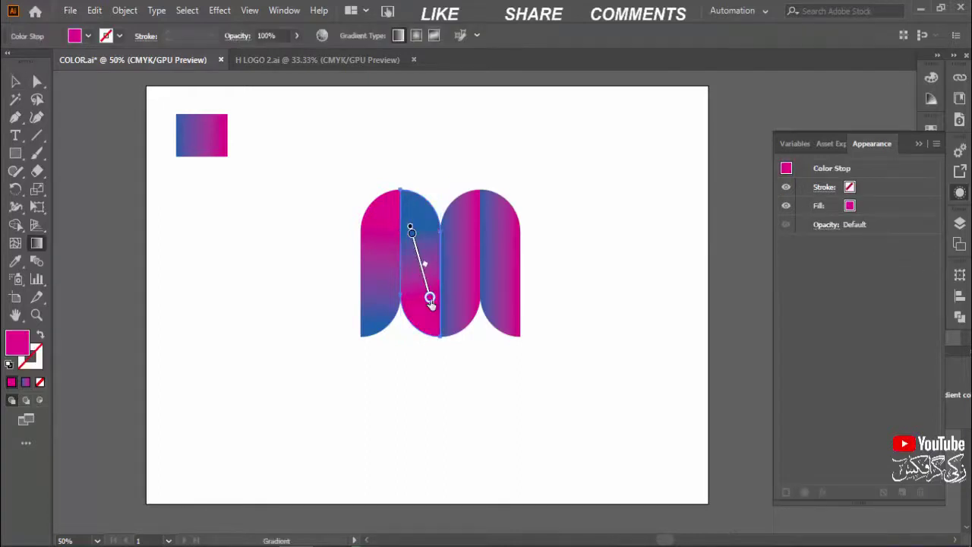
pyautogui.moveTo(420, 207); pyautogui.dragTo(420, 317)
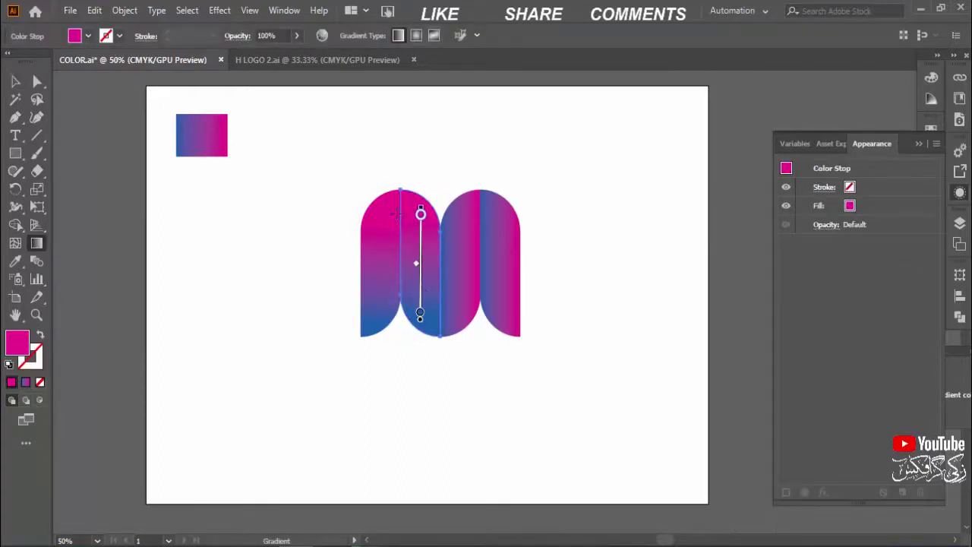
pyautogui.moveTo(401, 208); pyautogui.dragTo(431, 297)
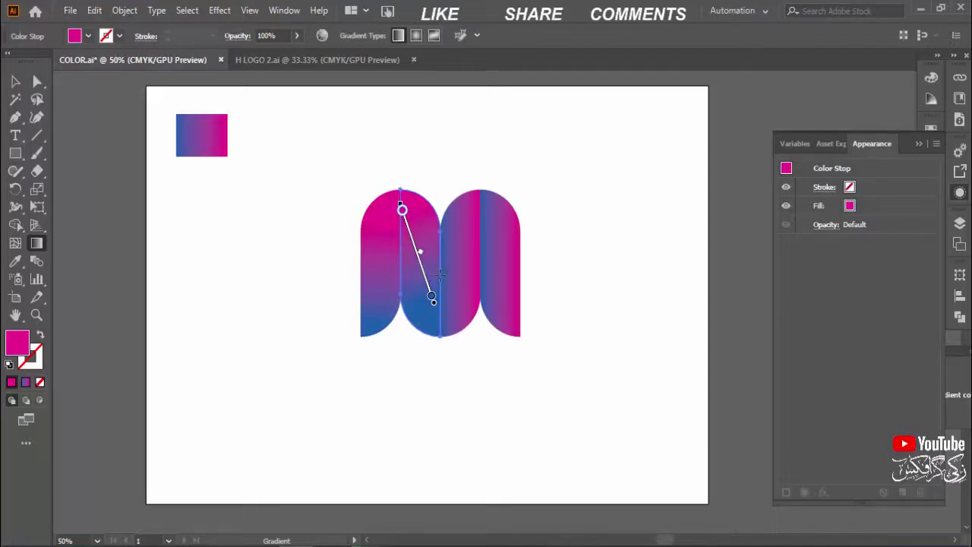
pyautogui.click(17, 81)
pyautogui.click(629, 299)
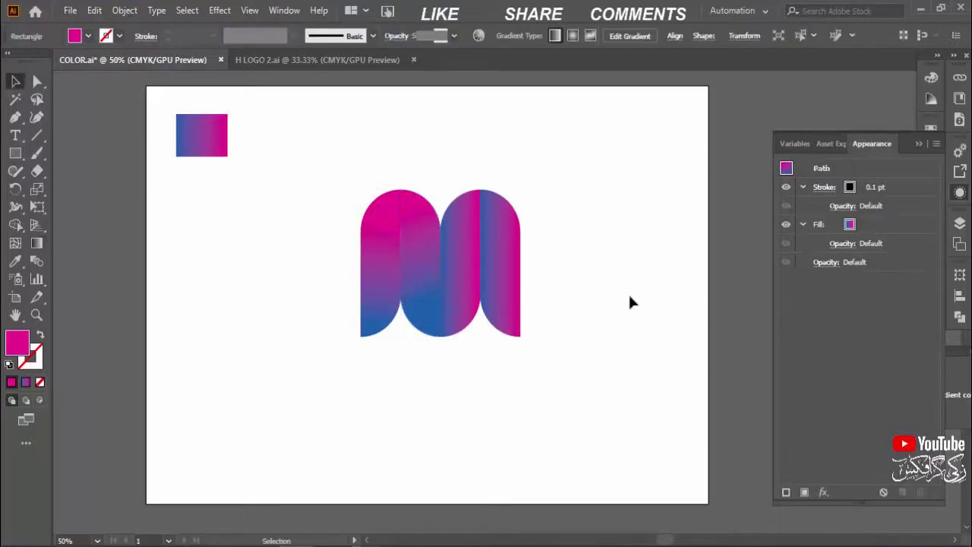
# Step: Tilt the third piece's gradient diagonally
pyautogui.click(466, 297)
pyautogui.press('g')
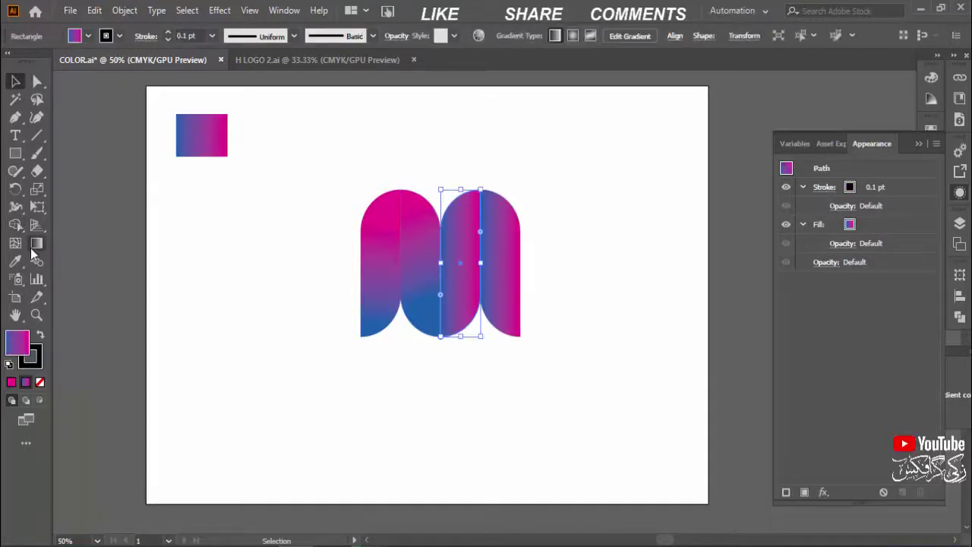
pyautogui.moveTo(449, 245); pyautogui.dragTo(474, 287)
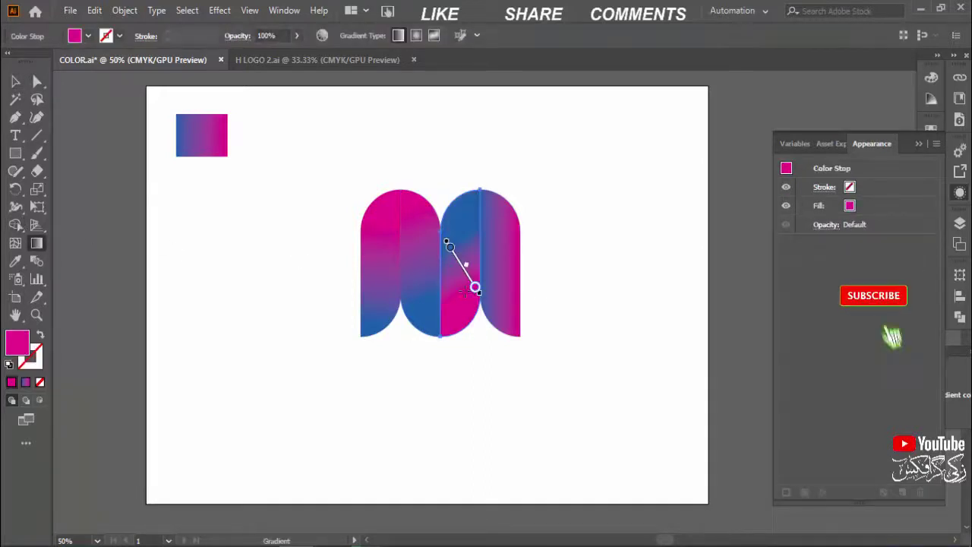
pyautogui.press('v')
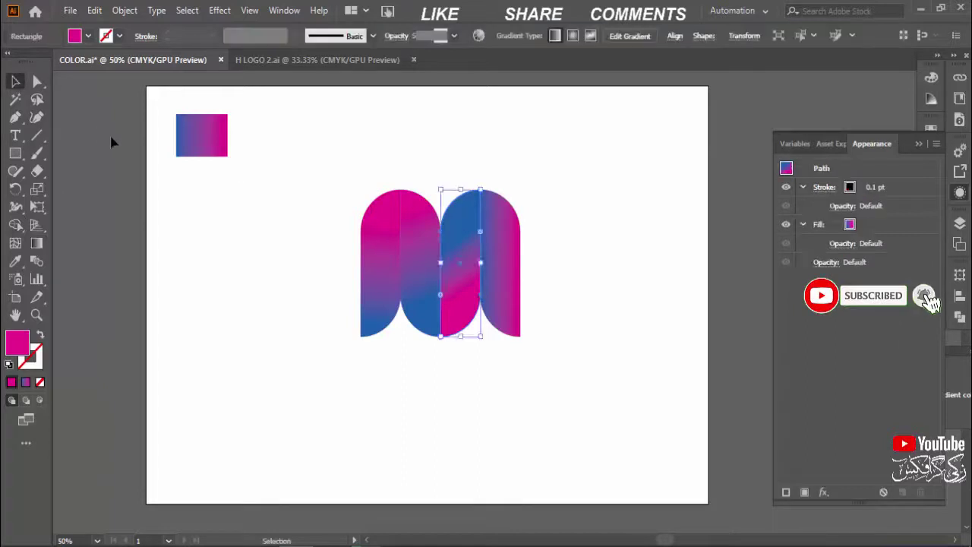
pyautogui.hotkey('ctrl', 'shift', 'a')
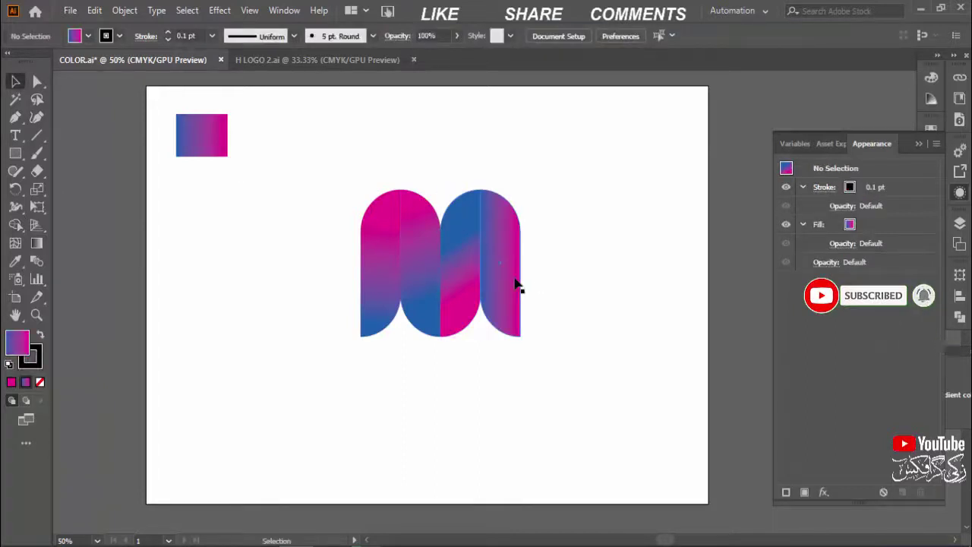
# Step: Angle the rightmost piece's gradient diagonally after several trial directions
pyautogui.click(515, 284)
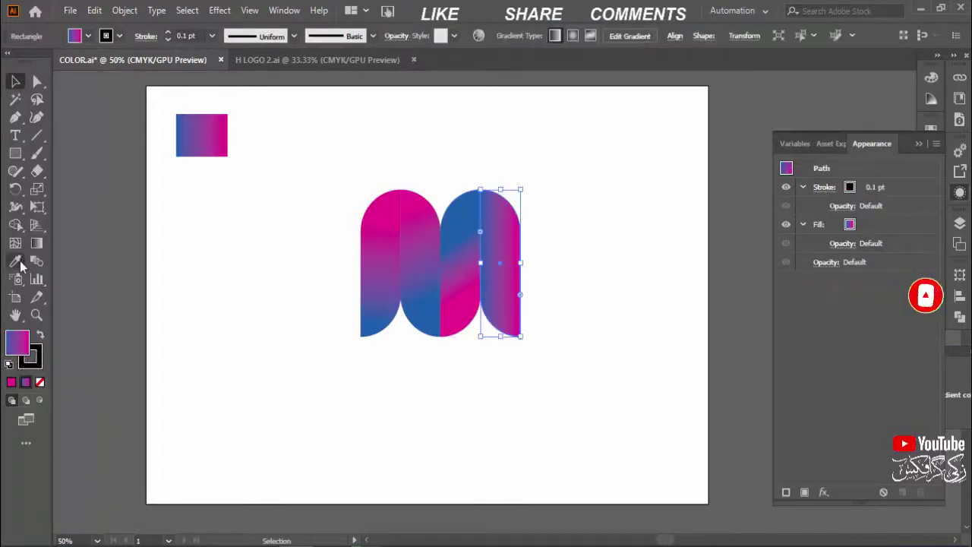
pyautogui.click(37, 243)
pyautogui.moveTo(496, 237); pyautogui.dragTo(504, 293)
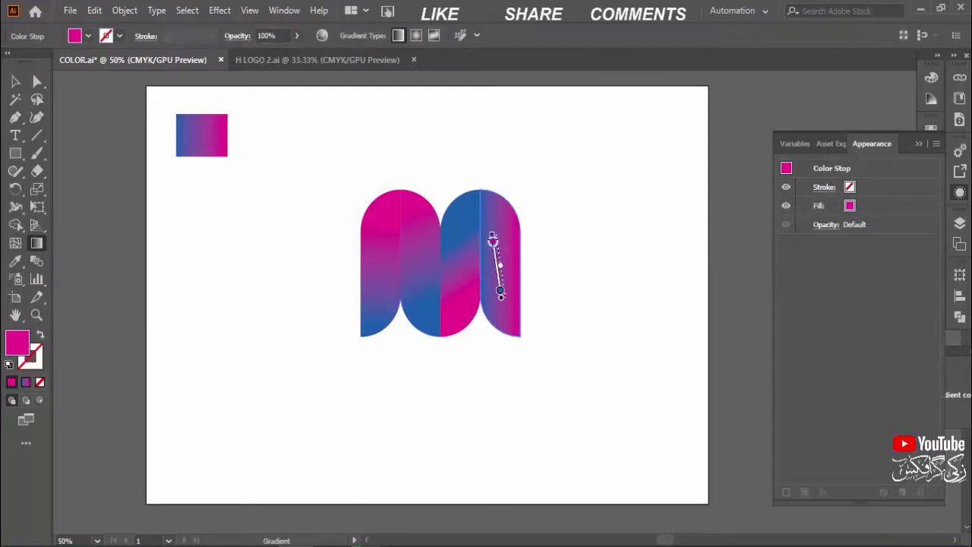
pyautogui.moveTo(494, 218); pyautogui.dragTo(504, 292)
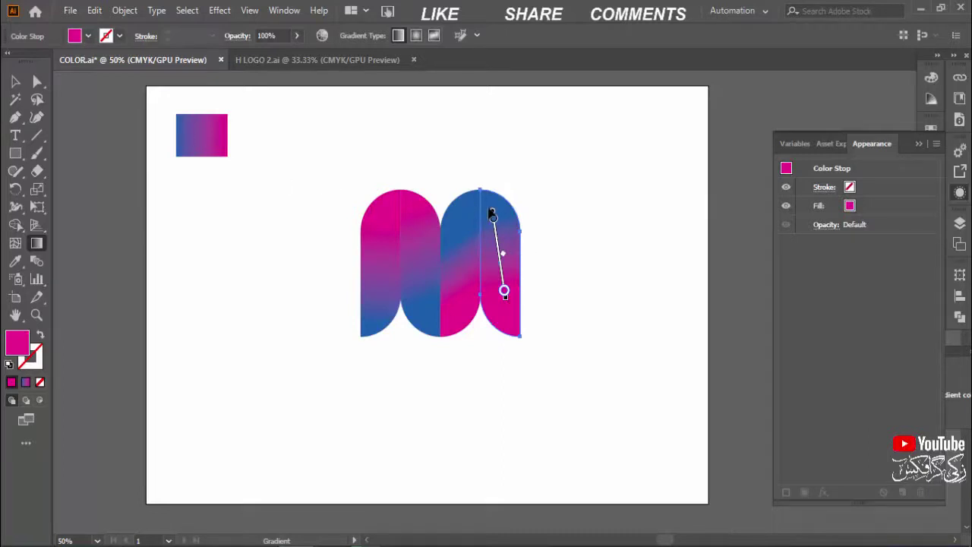
pyautogui.moveTo(490, 210); pyautogui.dragTo(529, 287)
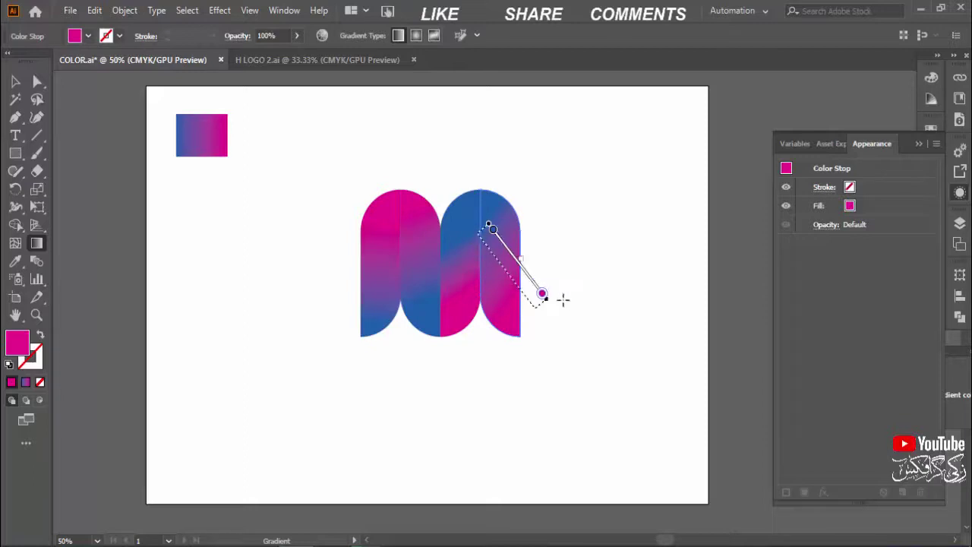
pyautogui.moveTo(478, 235); pyautogui.dragTo(531, 303)
pyautogui.moveTo(472, 230); pyautogui.dragTo(524, 291)
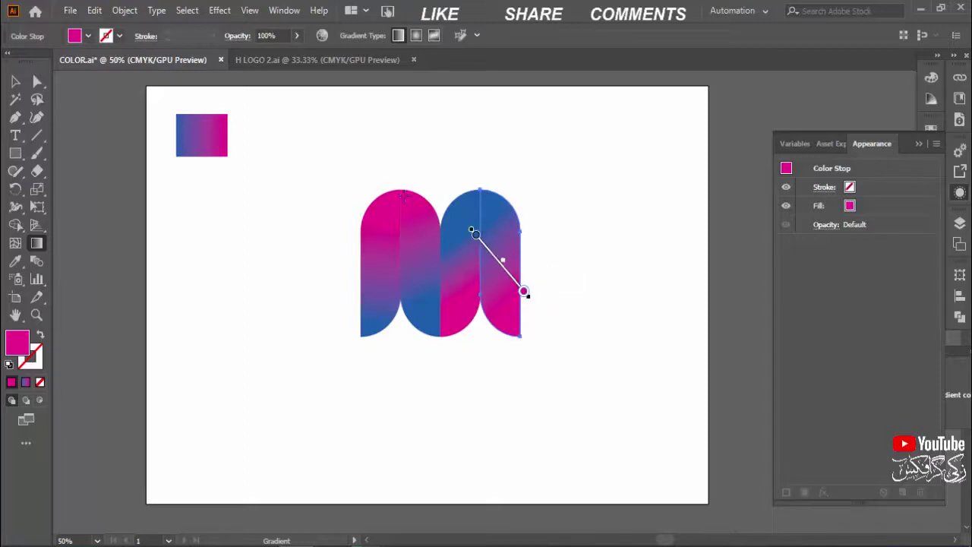
pyautogui.click(16, 81)
pyautogui.click(89, 164)
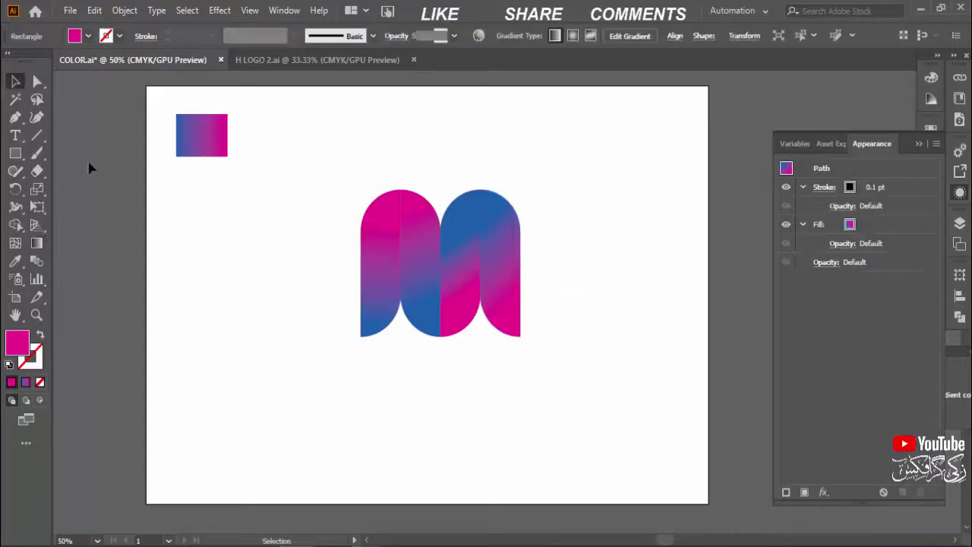
# Step: Re-angle the third strip's gradient diagonally, pink at top to blue at bottom
pyautogui.click(467, 315)
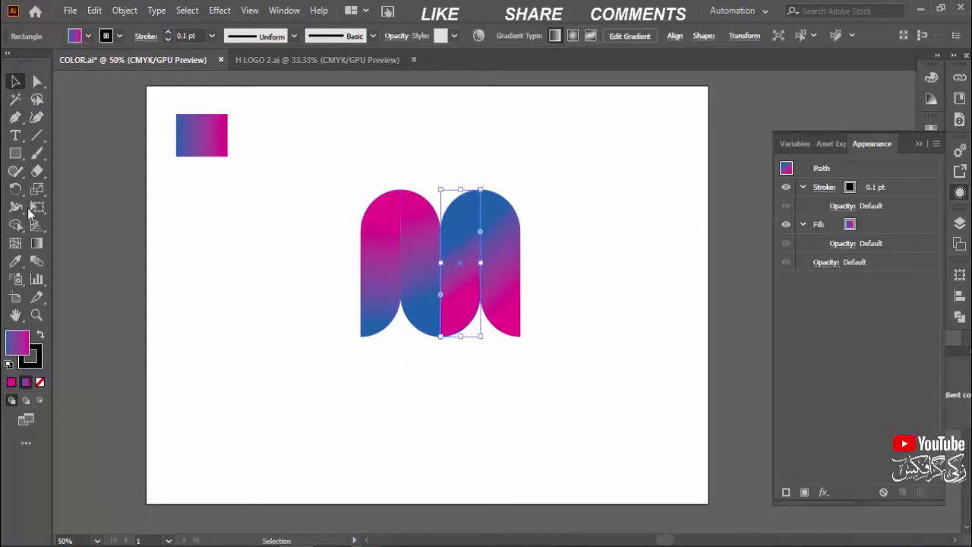
pyautogui.click(37, 244)
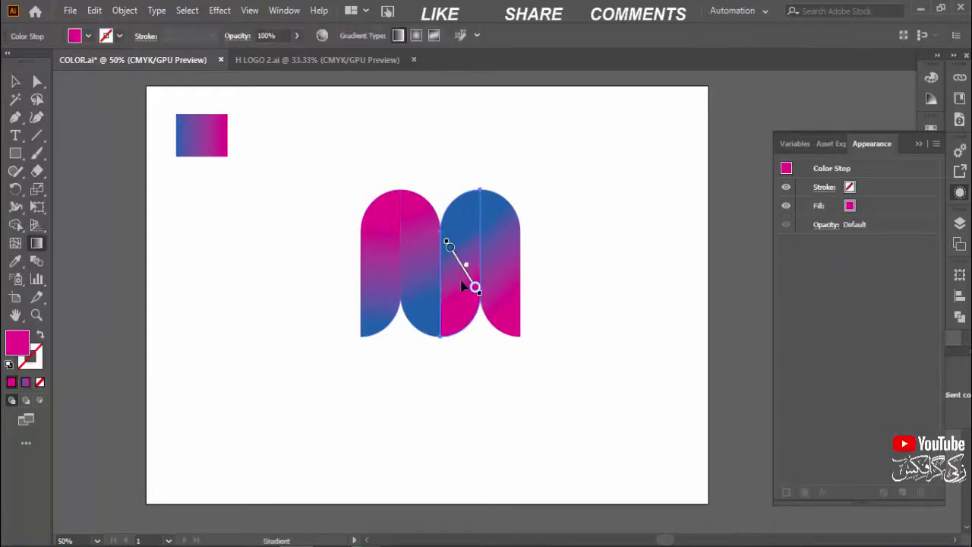
pyautogui.moveTo(431, 192); pyautogui.dragTo(470, 287)
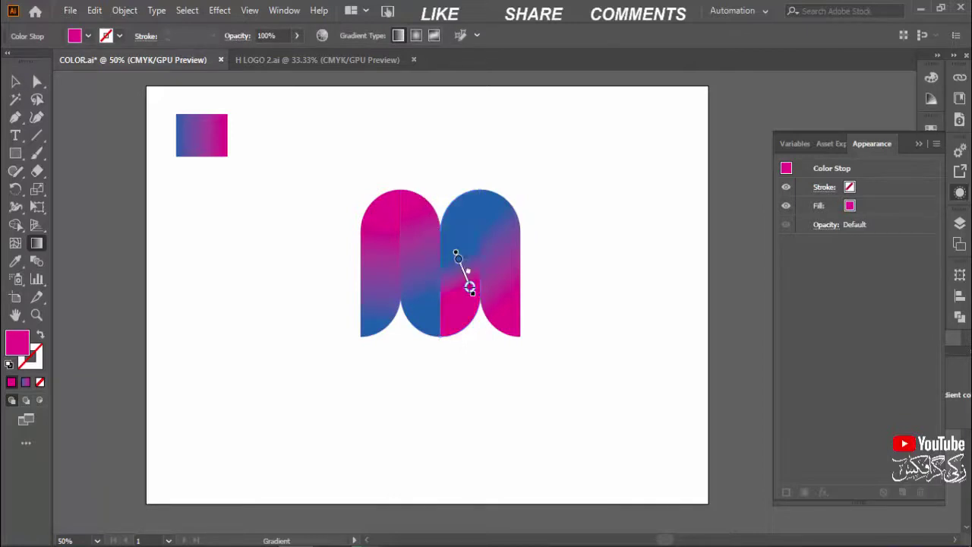
pyautogui.moveTo(441, 250)
pyautogui.mouseDown()
pyautogui.moveTo(495, 284)
pyautogui.moveTo(442, 252)
pyautogui.moveTo(474, 291)
pyautogui.mouseUp()
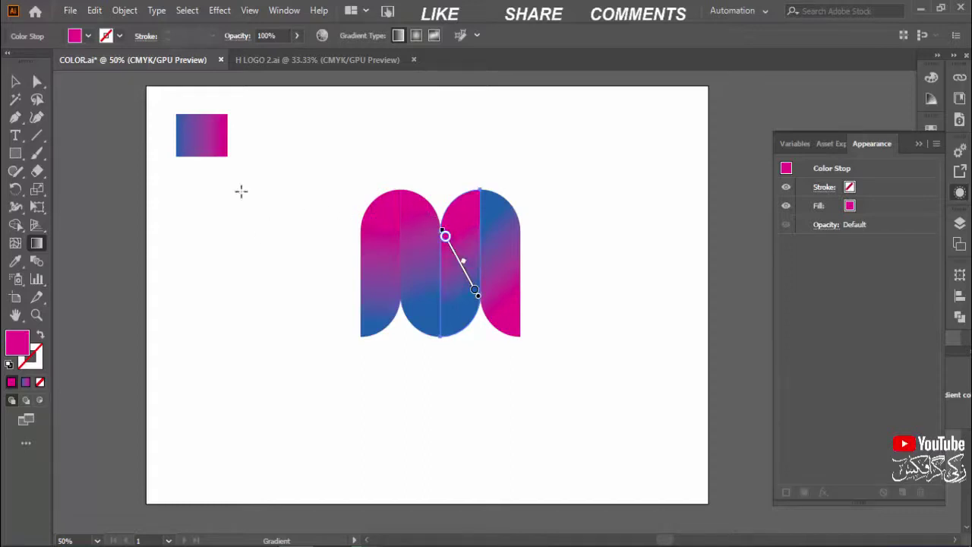
pyautogui.click(15, 82)
pyautogui.click(664, 436)
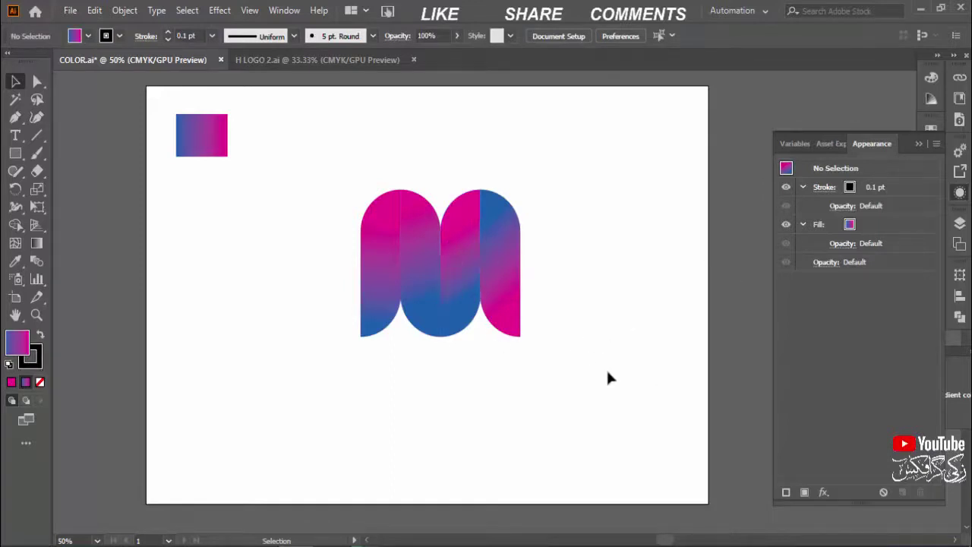
# Step: Try enlarging the M logo, undo it, and nudge it slightly left and down
pyautogui.moveTo(582, 196); pyautogui.dragTo(405, 366)
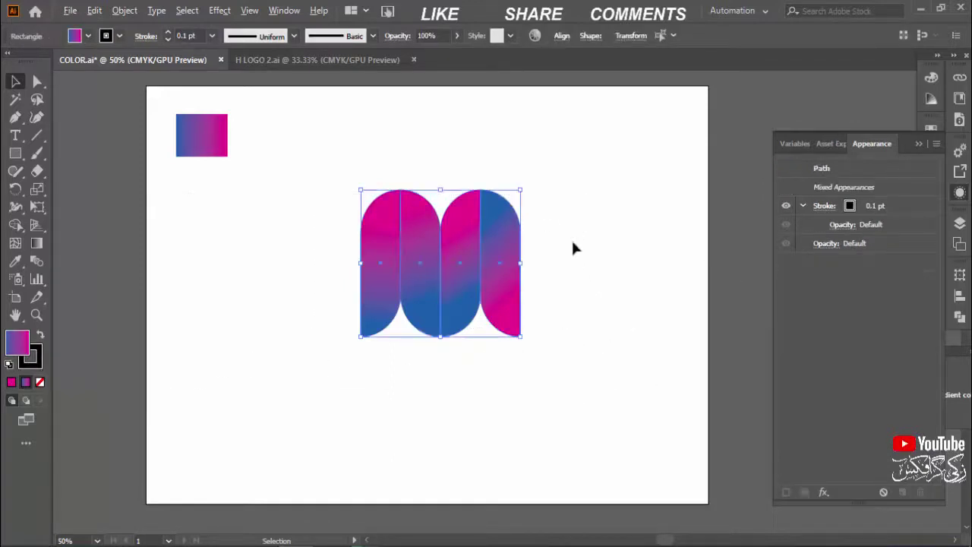
pyautogui.moveTo(521, 190)
pyautogui.mouseDown()
pyautogui.moveTo(551, 180)
pyautogui.moveTo(585, 137)
pyautogui.mouseUp()
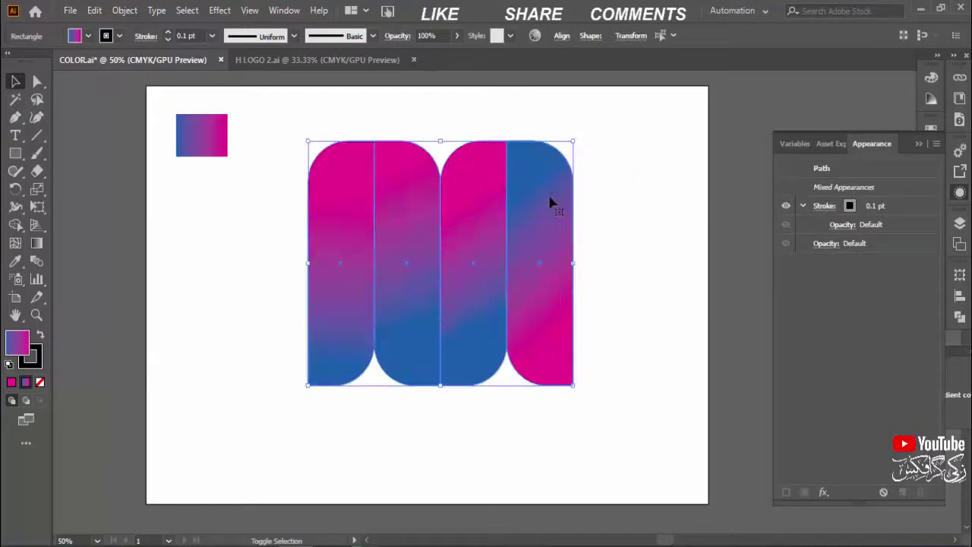
pyautogui.hotkey('ctrl', 'z')
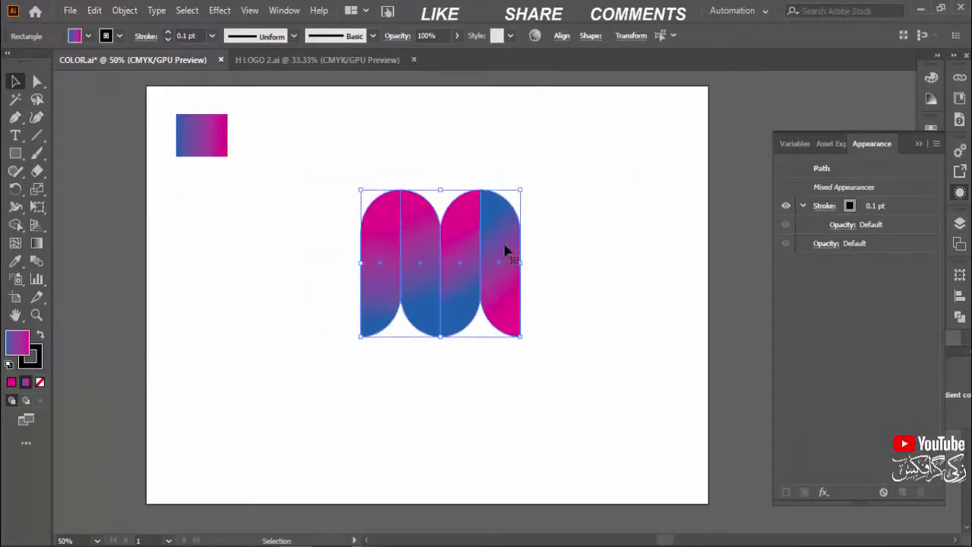
pyautogui.moveTo(505, 250); pyautogui.dragTo(492, 272)
pyautogui.click(653, 425)
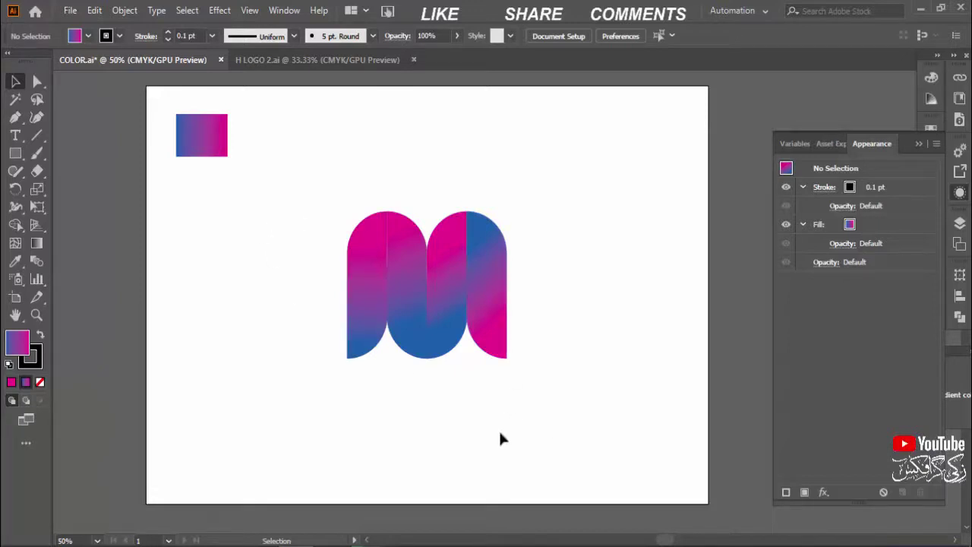
# Step: Redraw the third strip's gradient vertically, blue at top fading to pink at bottom
pyautogui.click(455, 289)
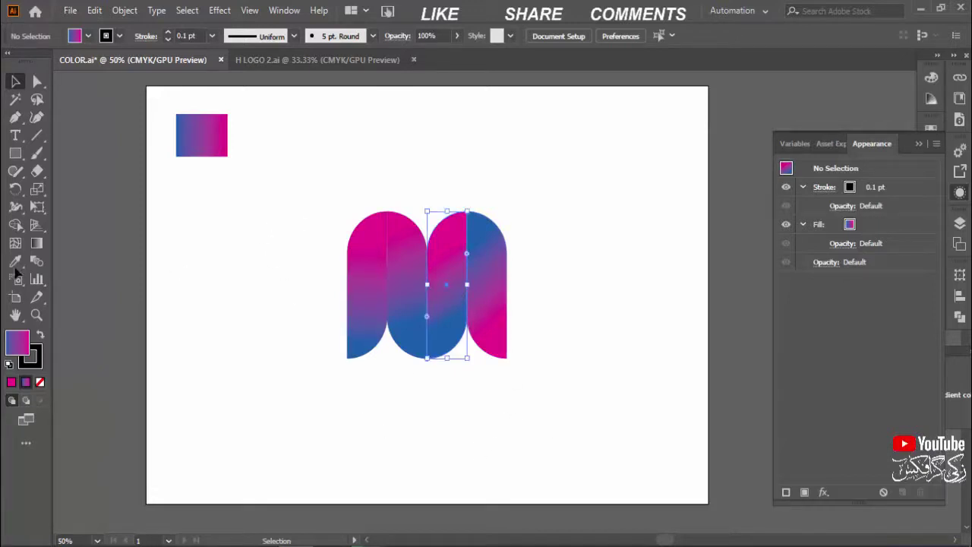
pyautogui.press('g')
pyautogui.click(431, 258)
pyautogui.moveTo(451, 329); pyautogui.dragTo(443, 237)
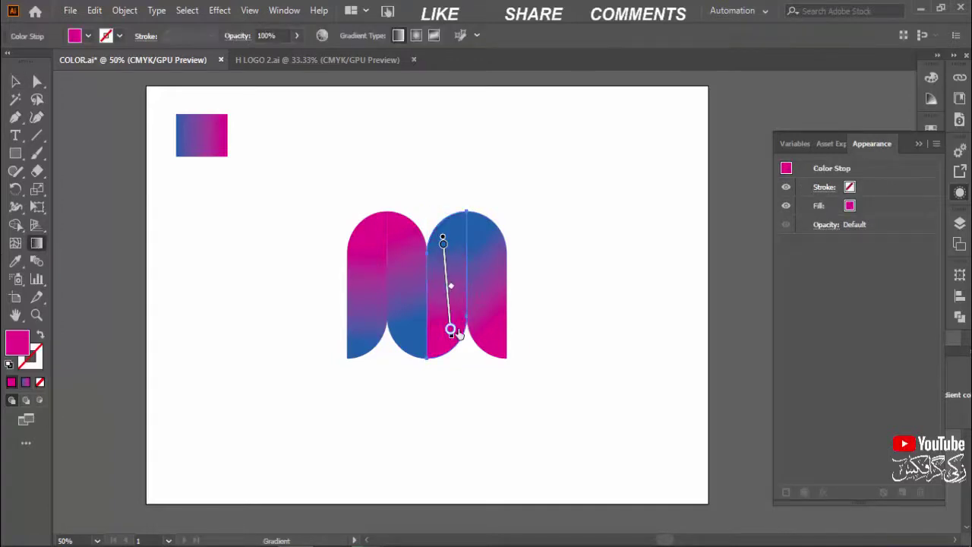
pyautogui.click(16, 81)
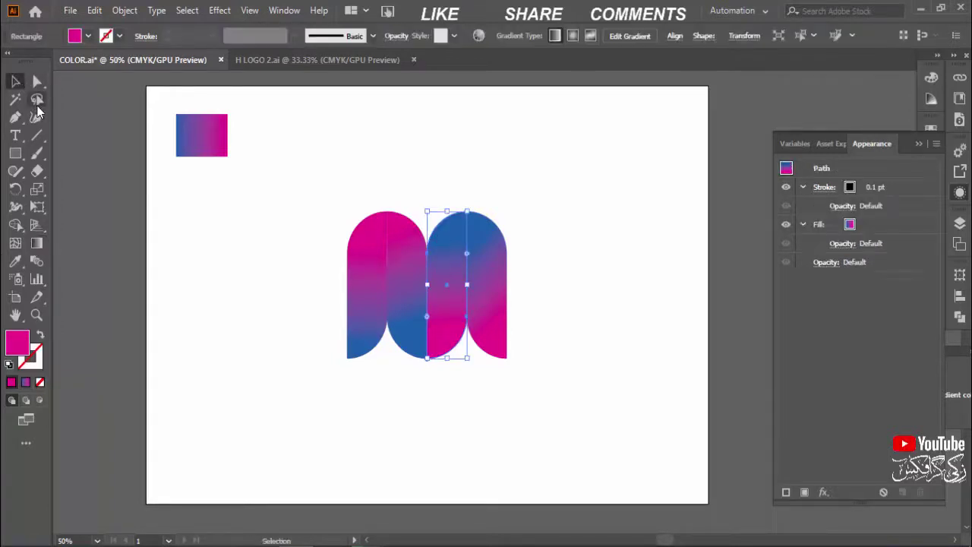
pyautogui.click(36, 99)
pyautogui.click(89, 143)
pyautogui.click(16, 81)
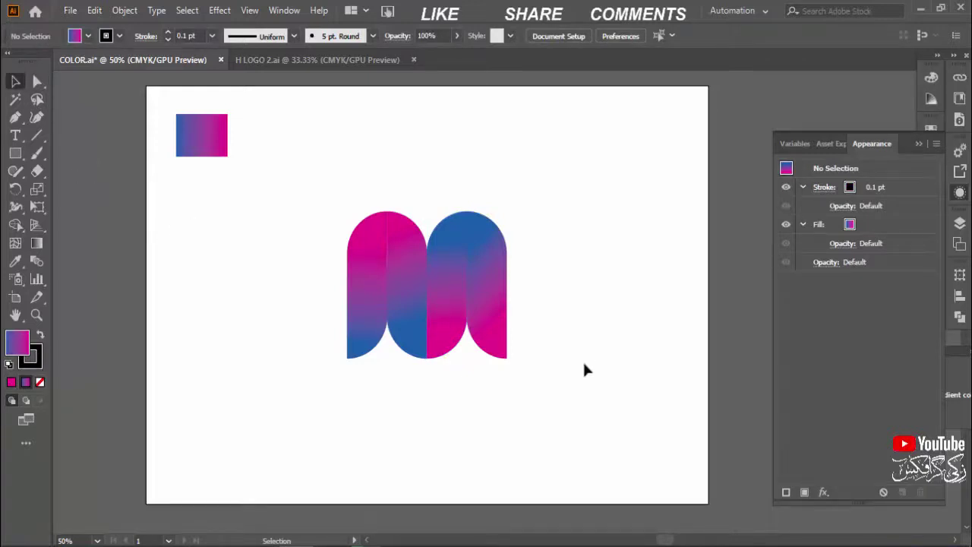
# Step: Duplicate the M, rotate the copy 90°, delete its bottom arch and reposition it
pyautogui.moveTo(542, 204); pyautogui.dragTo(329, 382)
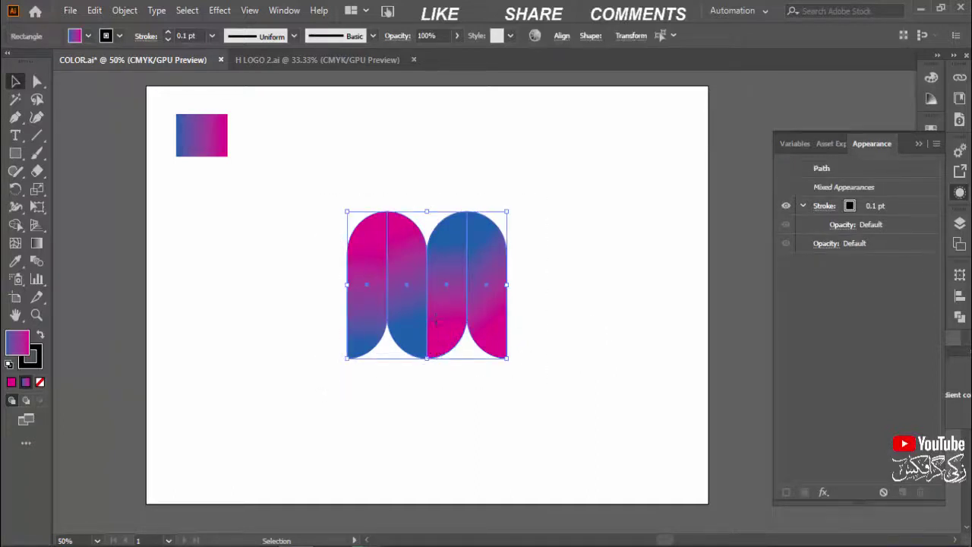
pyautogui.moveTo(440, 331)
pyautogui.mouseDown()
pyautogui.moveTo(269, 310)
pyautogui.moveTo(486, 335)
pyautogui.mouseUp()
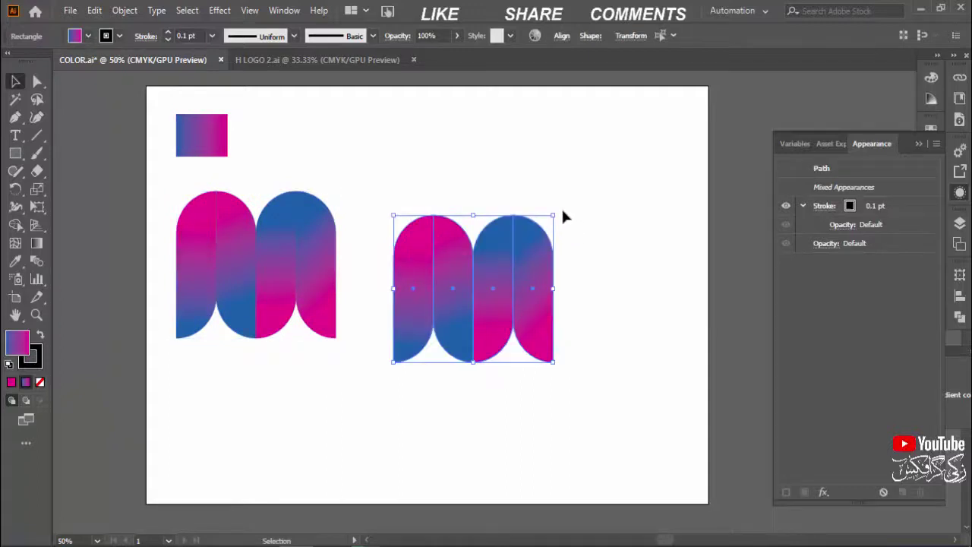
pyautogui.moveTo(561, 210); pyautogui.dragTo(565, 383)
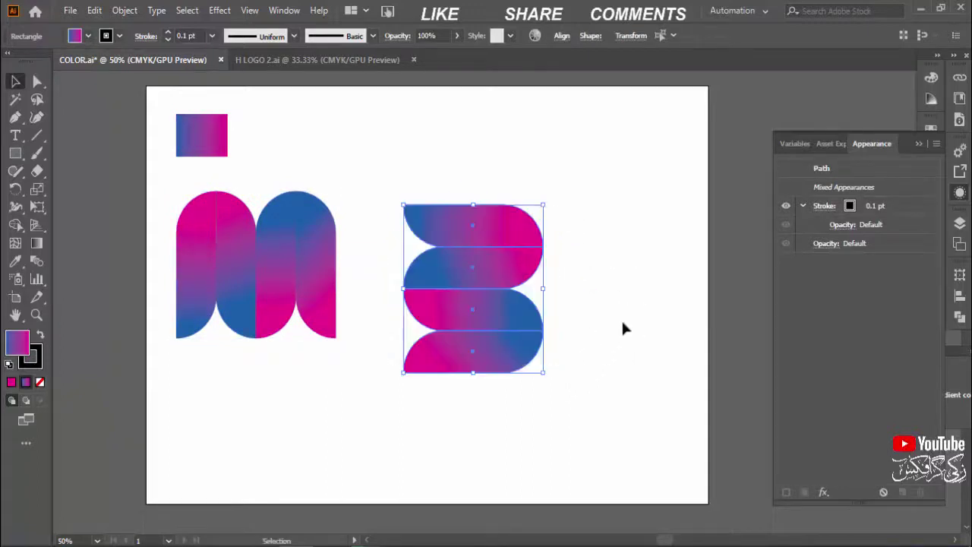
pyautogui.click(618, 330)
pyautogui.click(434, 356)
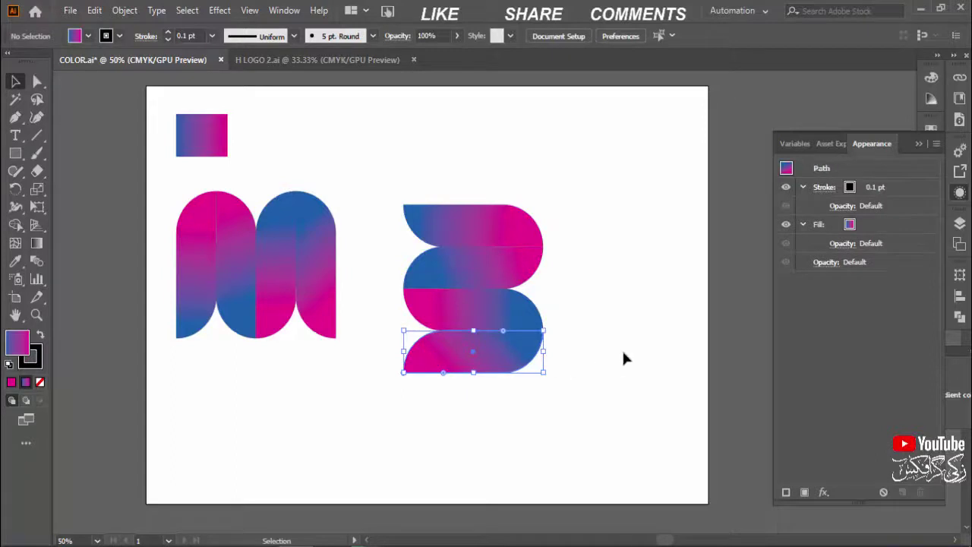
pyautogui.press('Delete')
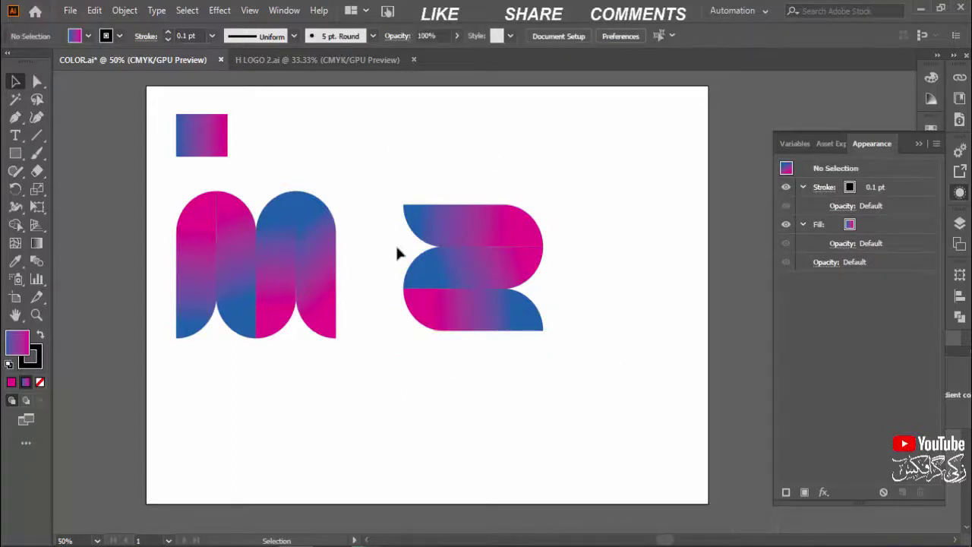
pyautogui.moveTo(585, 181); pyautogui.dragTo(467, 326)
pyautogui.moveTo(585, 180)
pyautogui.mouseDown()
pyautogui.moveTo(467, 326)
pyautogui.moveTo(430, 334)
pyautogui.mouseUp()
pyautogui.click(556, 281)
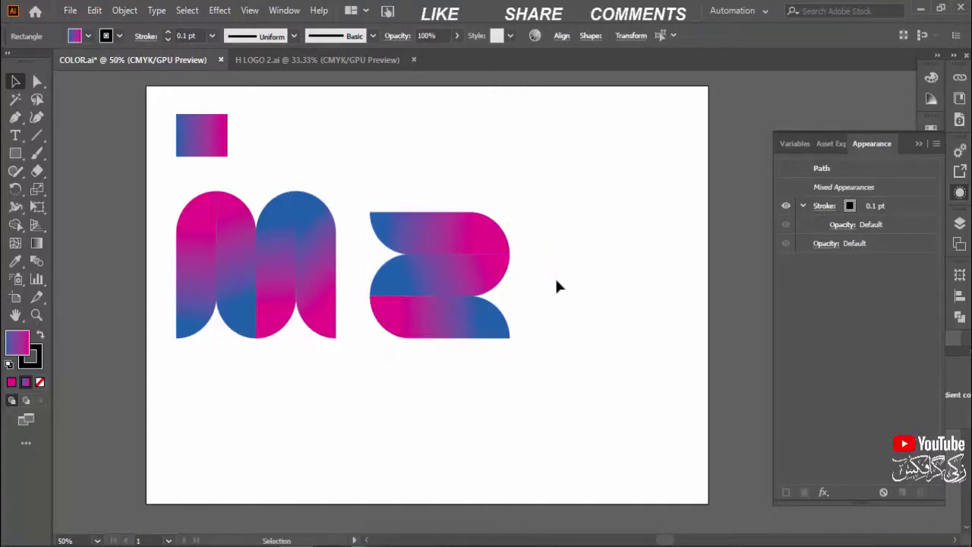
# Step: Copy the three-arch letter to the right and rotate it 90° into a third letter
pyautogui.moveTo(563, 190); pyautogui.dragTo(367, 357)
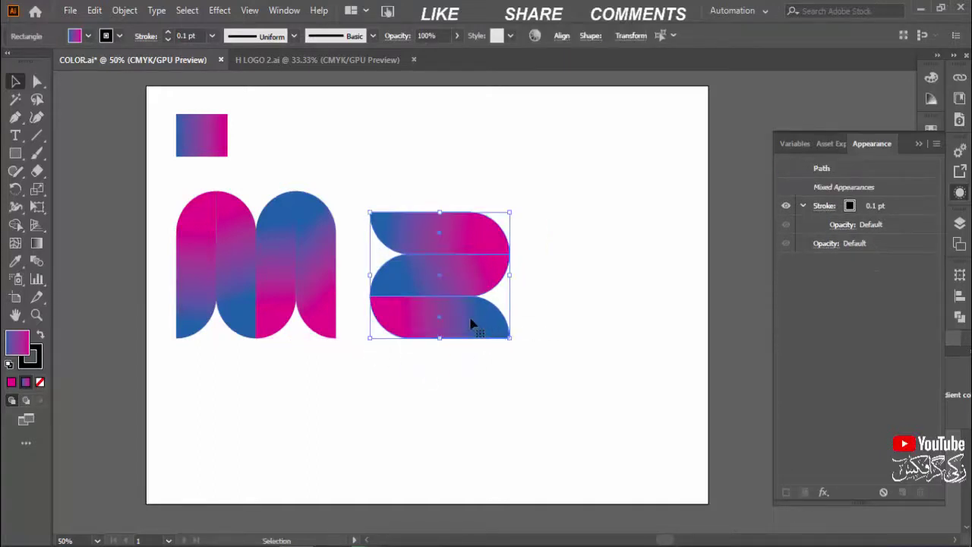
pyautogui.keyDown('alt'); pyautogui.moveTo(477, 322); pyautogui.dragTo(641, 320); pyautogui.keyUp('alt')
pyautogui.moveTo(665, 199); pyautogui.dragTo(531, 186)
pyautogui.click(545, 138)
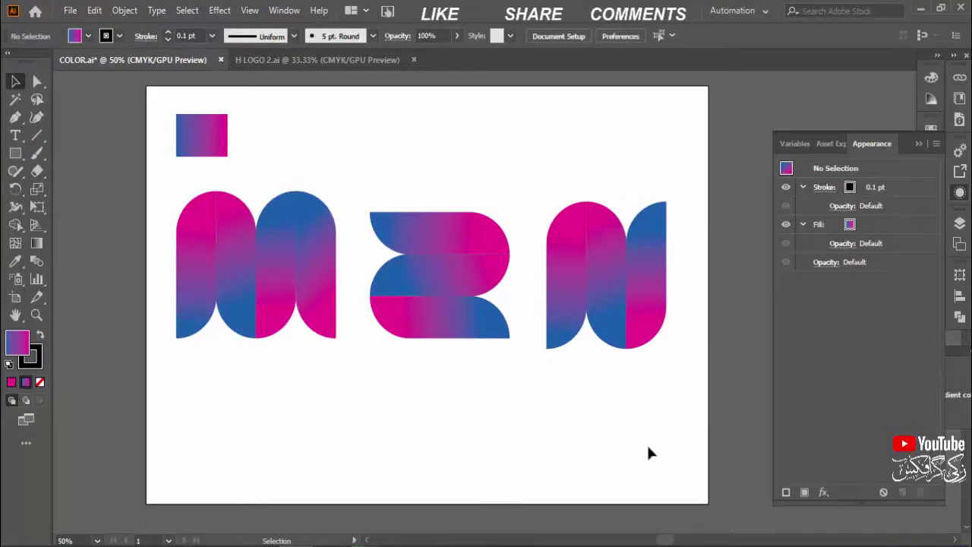
# Step: Move the whole row of three gradient letters about 17.69 mm down
pyautogui.click(424, 249)
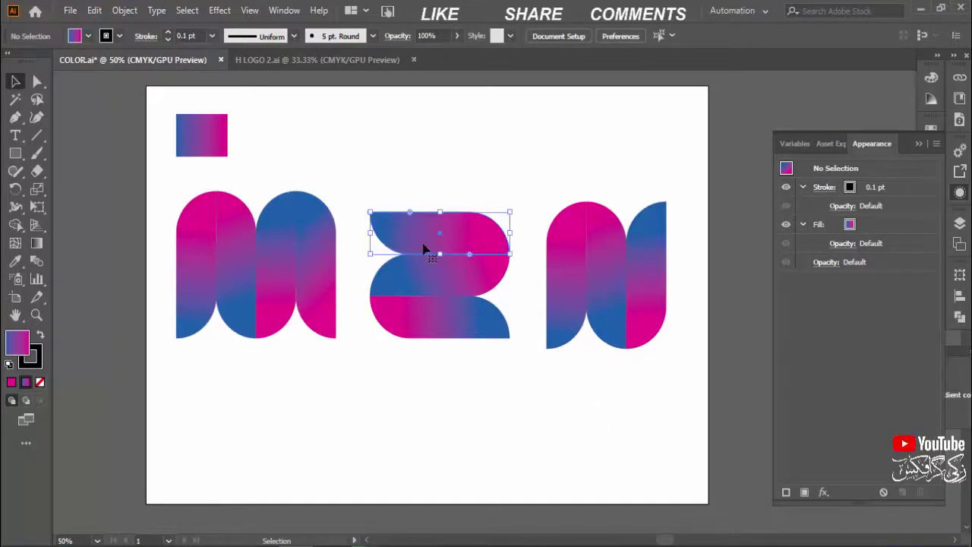
pyautogui.click(503, 404)
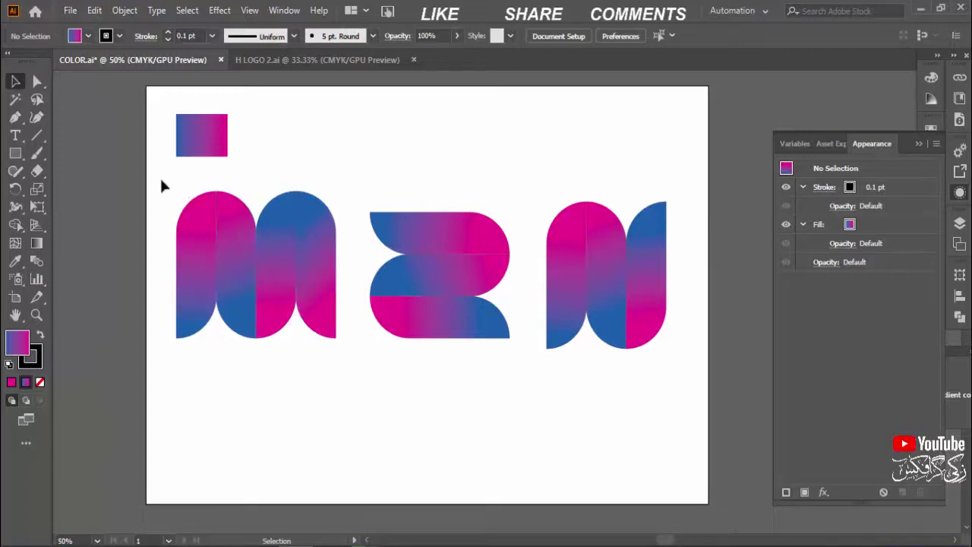
pyautogui.moveTo(160, 177)
pyautogui.mouseDown()
pyautogui.moveTo(505, 285)
pyautogui.moveTo(674, 366)
pyautogui.mouseUp()
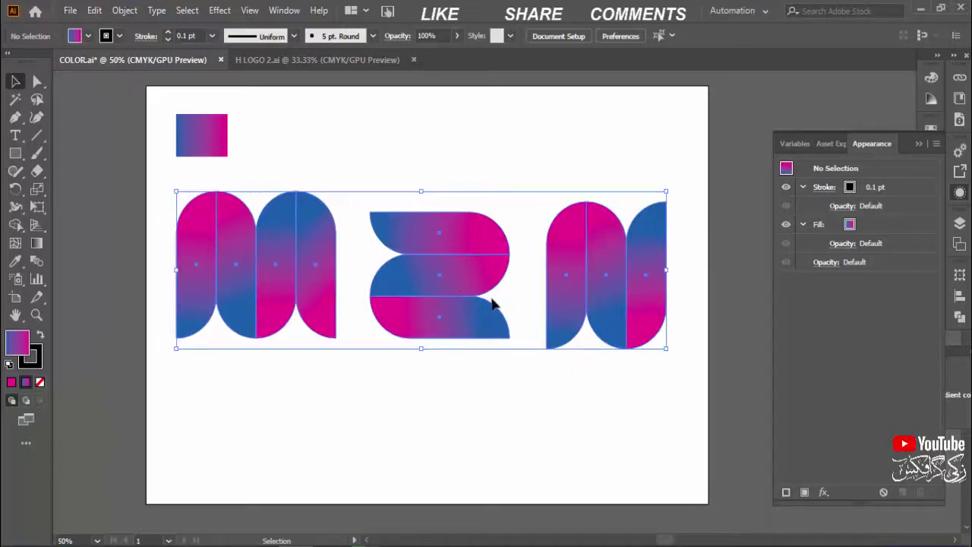
pyautogui.moveTo(439, 283); pyautogui.dragTo(443, 304)
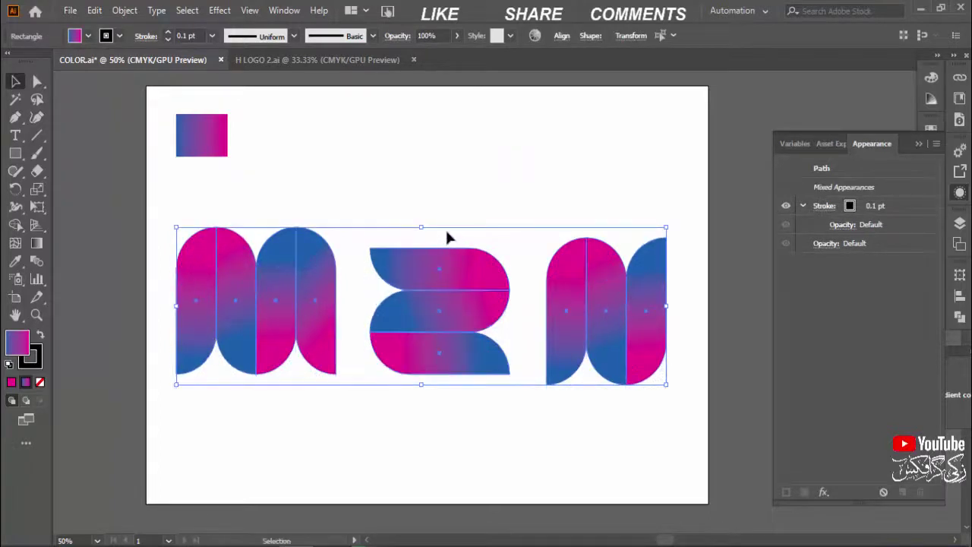
pyautogui.click(436, 149)
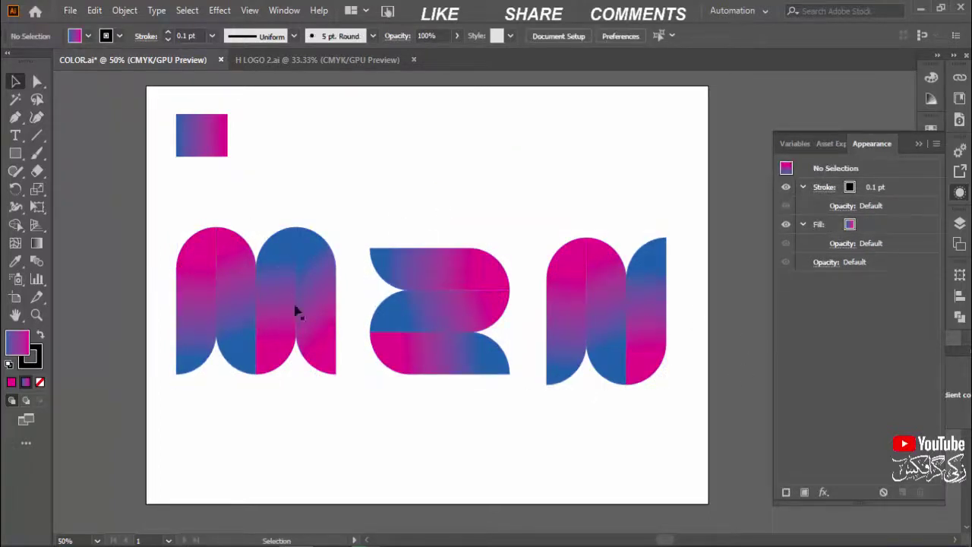